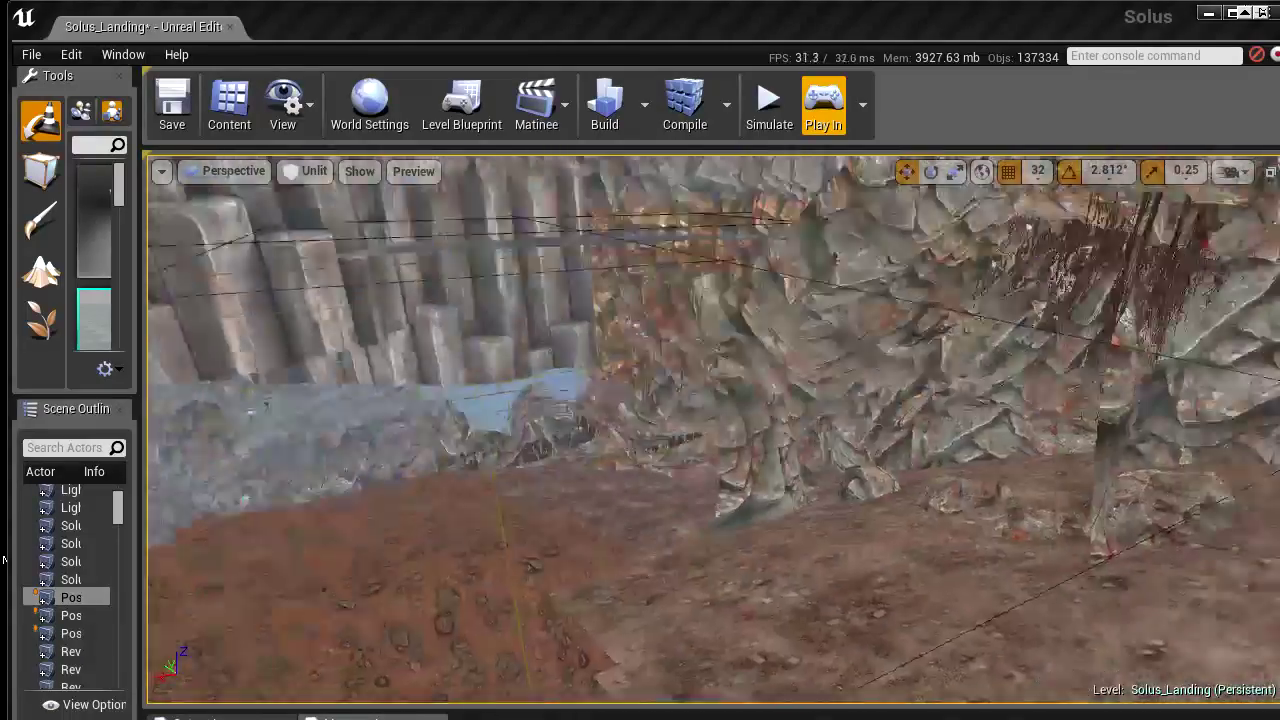
# - Survey the cave level in the viewport and place a narrower Levels window beside it
pyautogui.moveTo(713, 429); pyautogui.dragTo(558, 359, button='right')
pyautogui.moveTo(775, 456); pyautogui.dragTo(810, 459, button='right')
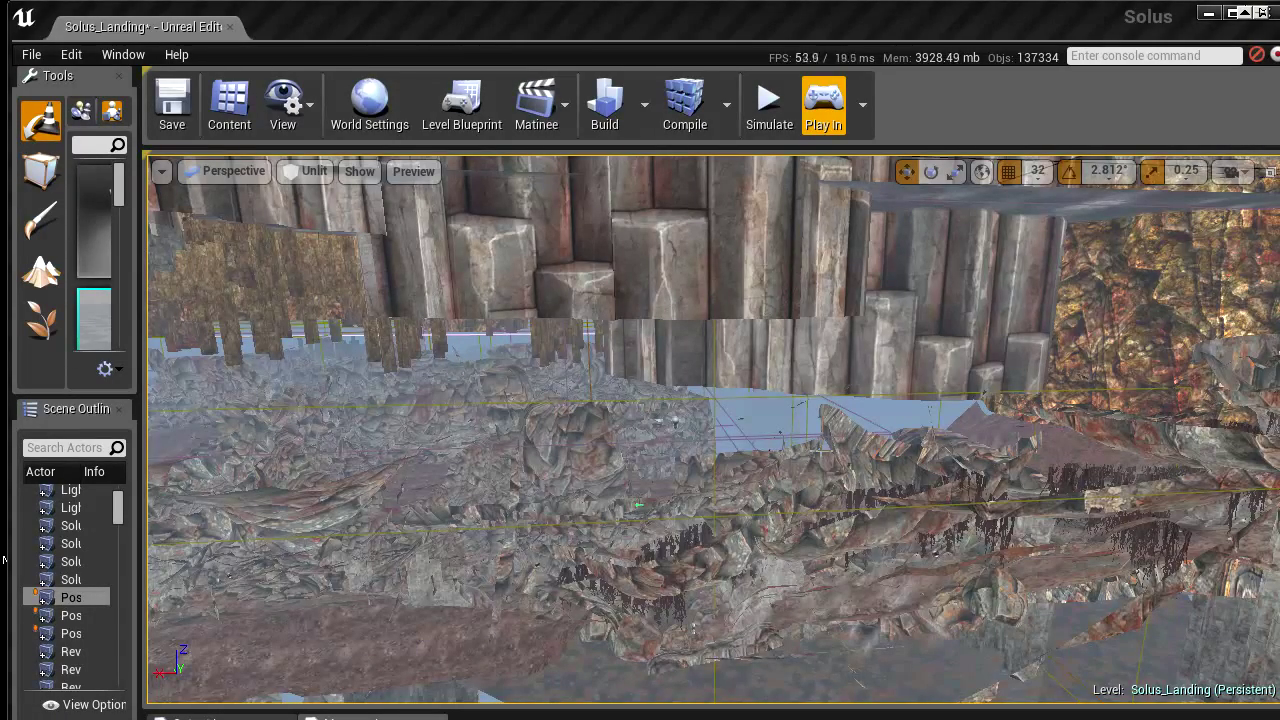
pyautogui.moveTo(385, 468); pyautogui.dragTo(385, 468, button='right')
pyautogui.moveTo(1279, 150); pyautogui.dragTo(1156, 103)
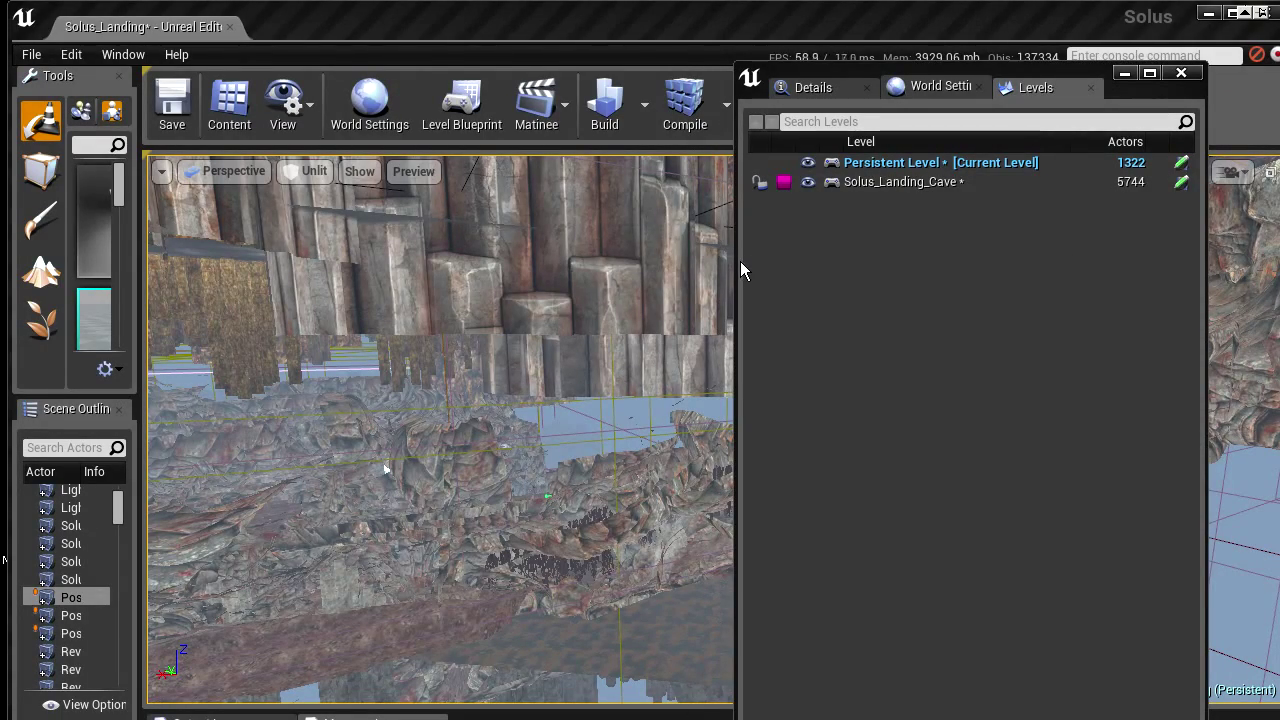
pyautogui.moveTo(737, 265); pyautogui.dragTo(897, 258)
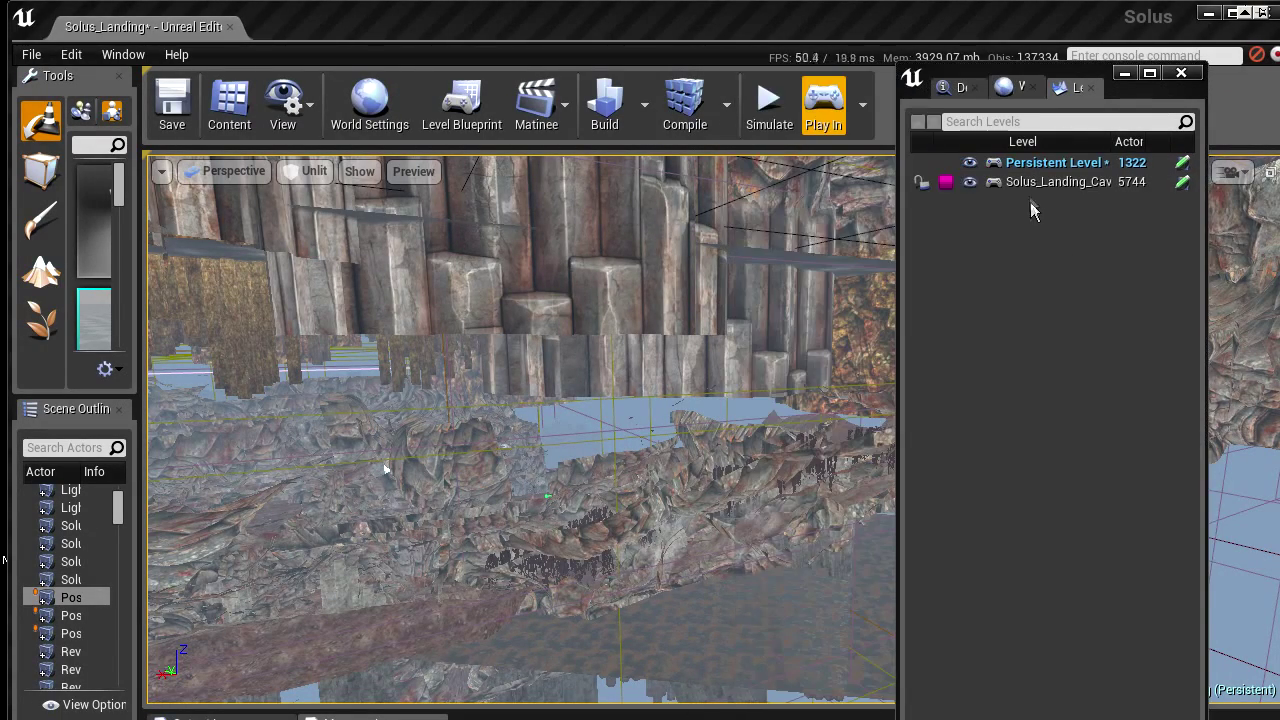
# - Examine the cave geometry from outside and toggle the visibility of the Solus_Landing_Cave sublevel for comparison
pyautogui.moveTo(685, 333); pyautogui.dragTo(746, 311, button='right')
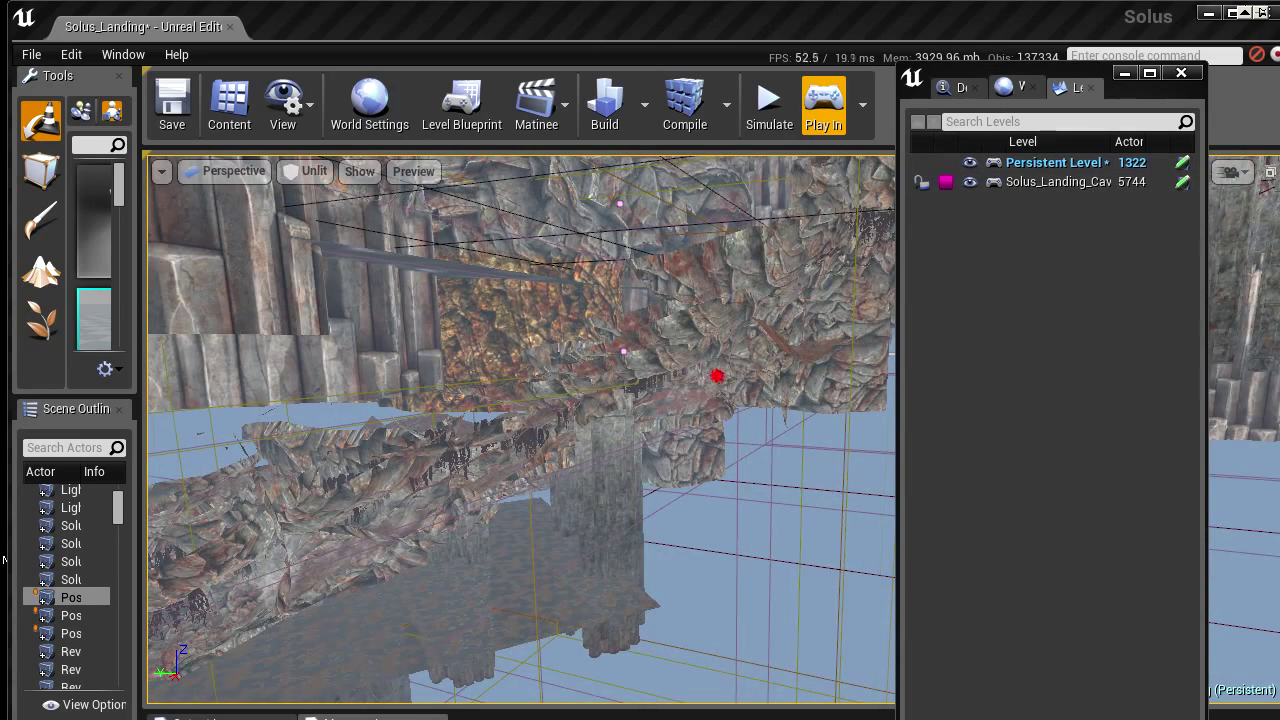
pyautogui.moveTo(719, 377); pyautogui.dragTo(760, 370, button='right')
pyautogui.moveTo(520, 430); pyautogui.dragTo(520, 430, button='right')
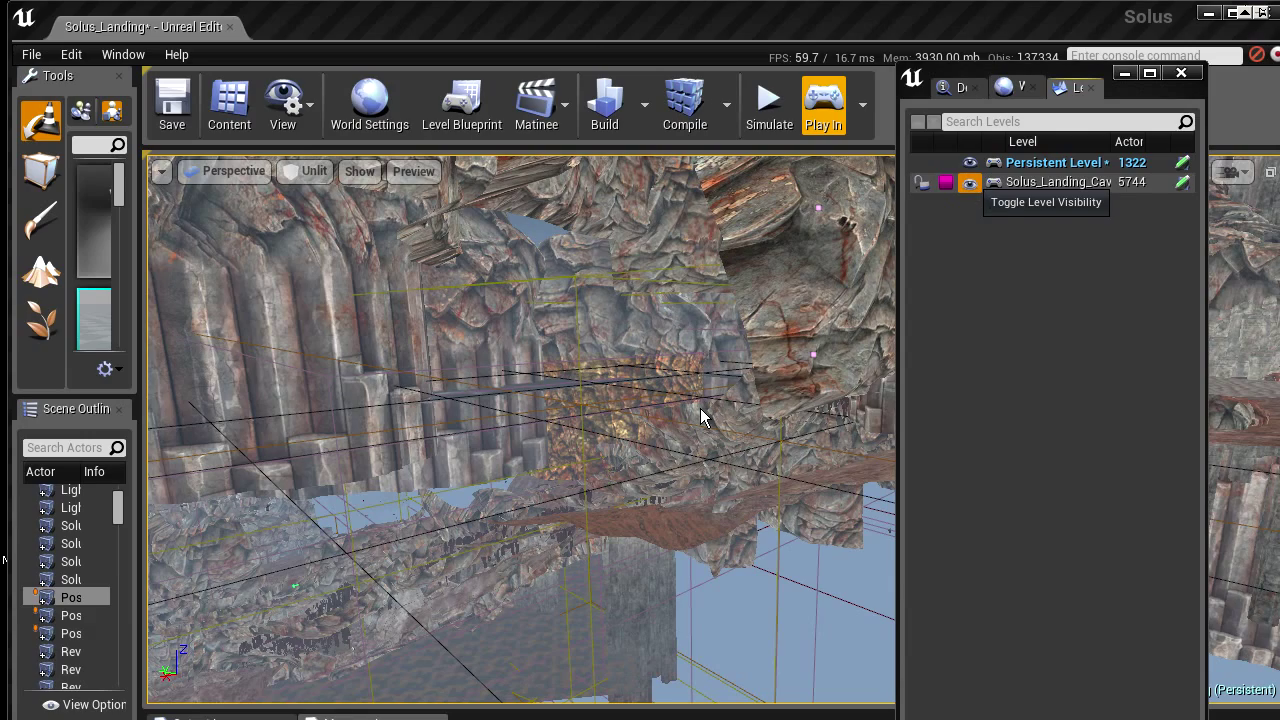
pyautogui.click(969, 182)
pyautogui.moveTo(520, 430); pyautogui.dragTo(520, 430, button='right')
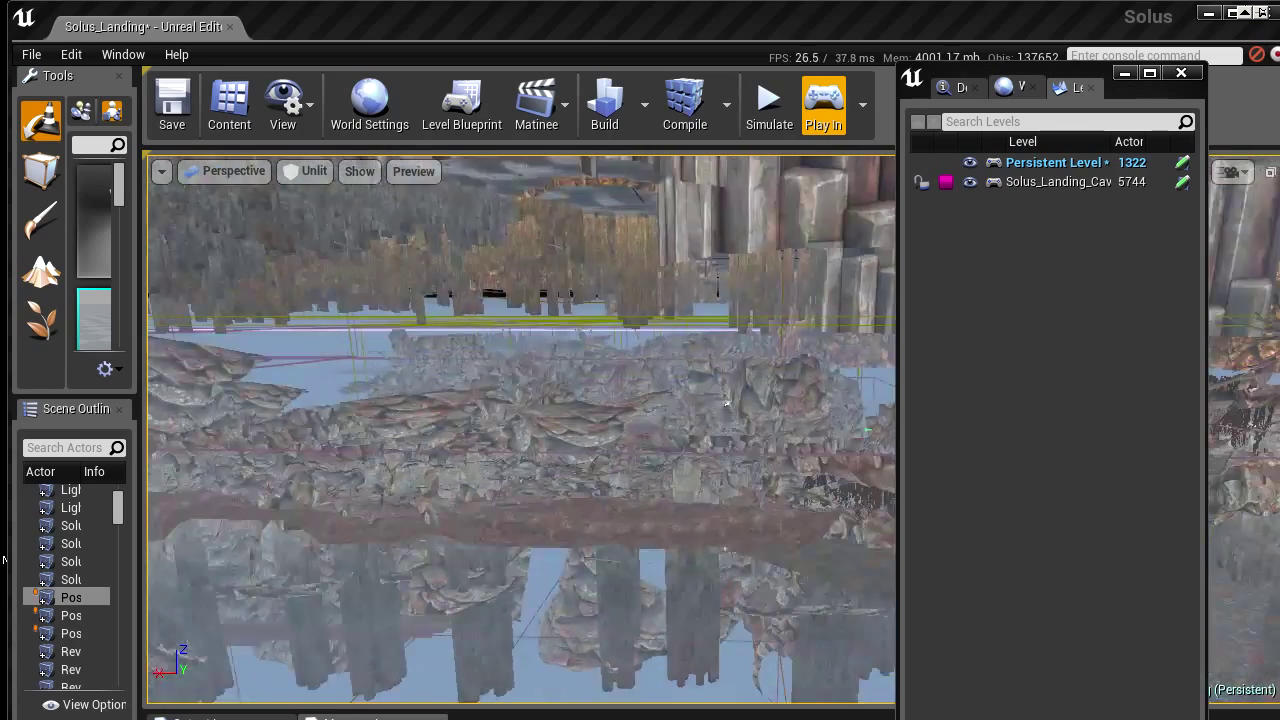
pyautogui.moveTo(703, 492)
pyautogui.mouseDown(button='right')
pyautogui.moveTo(703, 560)
pyautogui.moveTo(703, 492)
pyautogui.mouseUp(button='right')
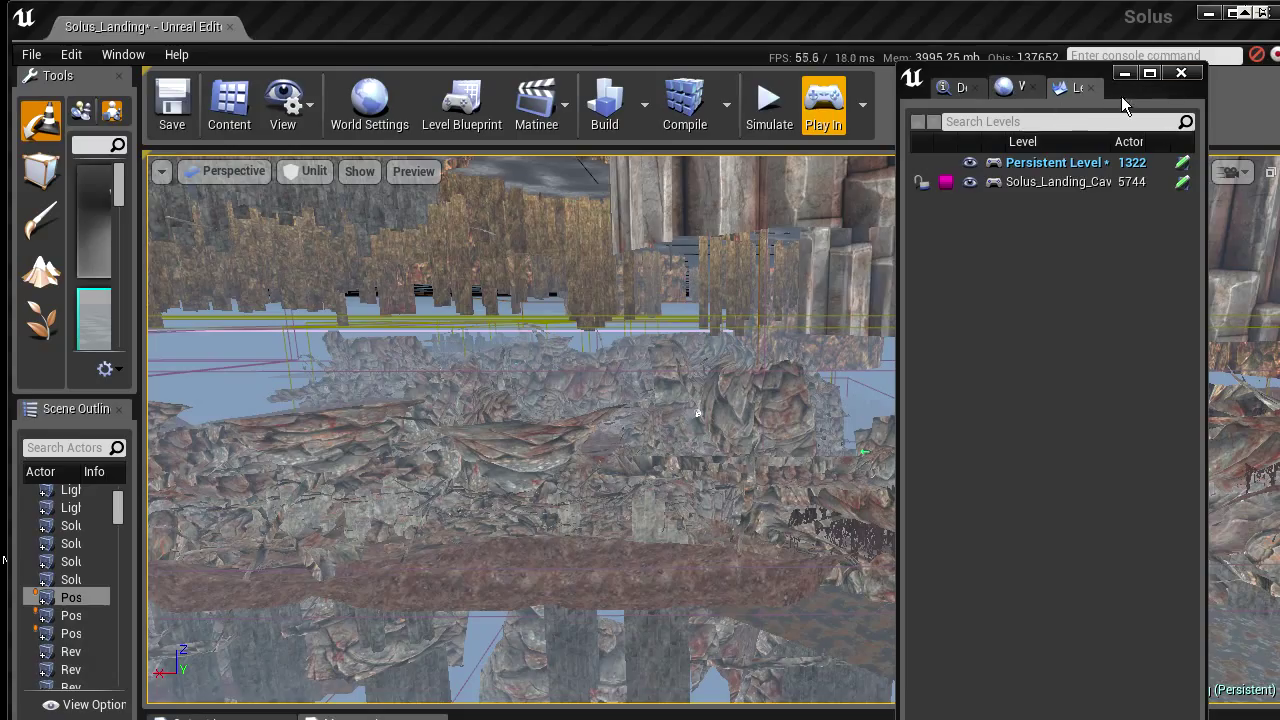
# - Fly into the cave interior and inspect the rock walls and passages up close
pyautogui.moveTo(698, 413); pyautogui.dragTo(800, 430, button='right')
pyautogui.moveTo(676, 382); pyautogui.dragTo(857, 381, button='right')
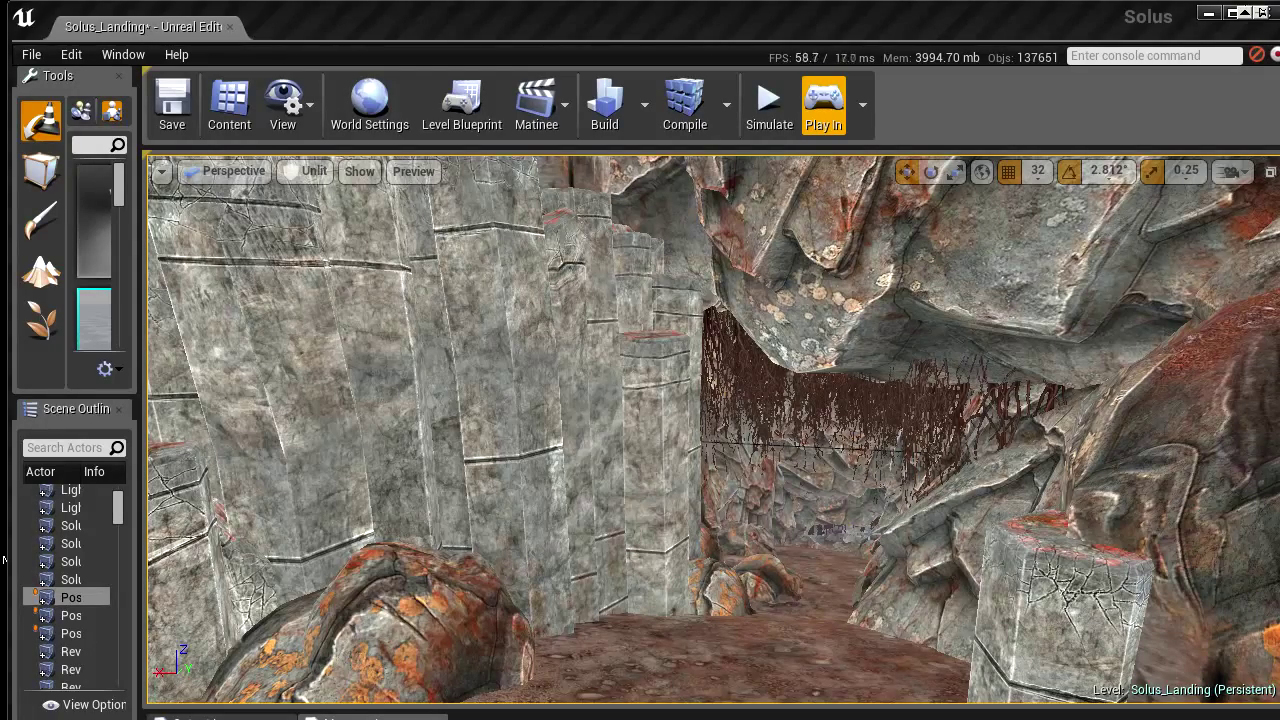
pyautogui.moveTo(868, 567); pyautogui.dragTo(580, 560, button='right')
pyautogui.moveTo(857, 381); pyautogui.dragTo(857, 381, button='right')
pyautogui.moveTo(704, 540); pyautogui.dragTo(704, 540, button='right')
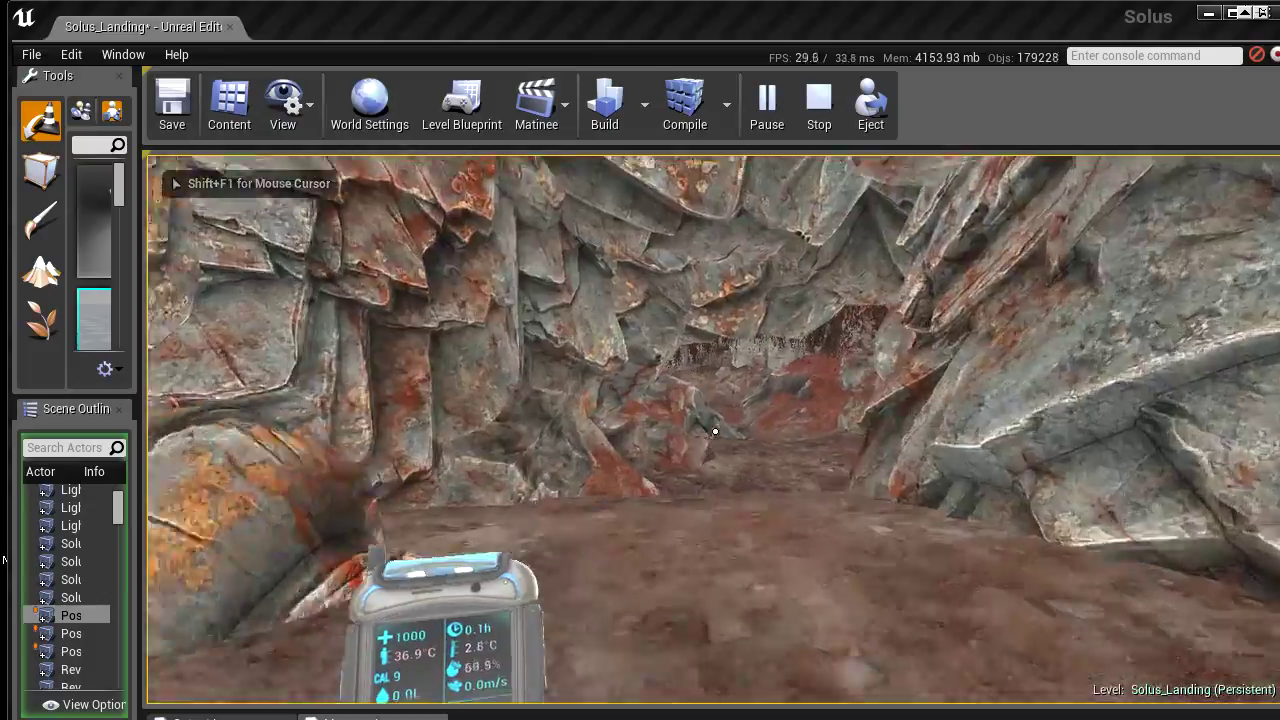
# - Walk through the unlit cave passages in the play session, past the hanging roots
pyautogui.press('w')
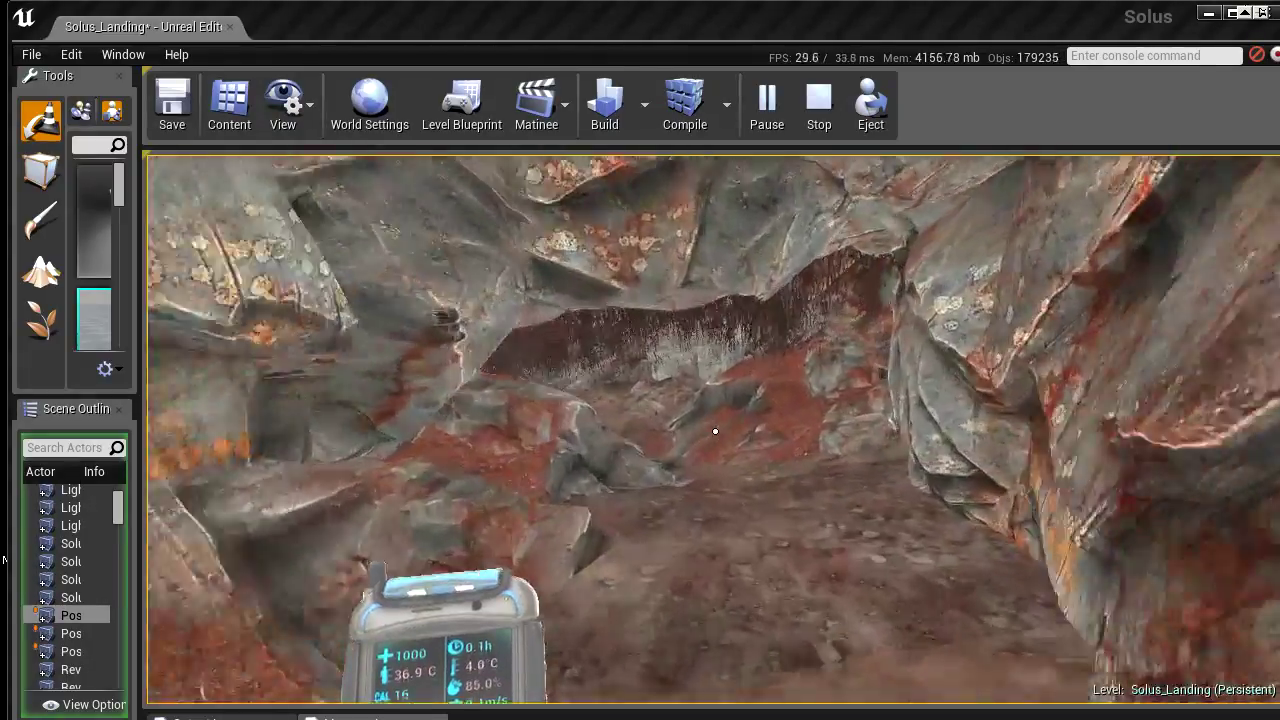
pyautogui.press('w')
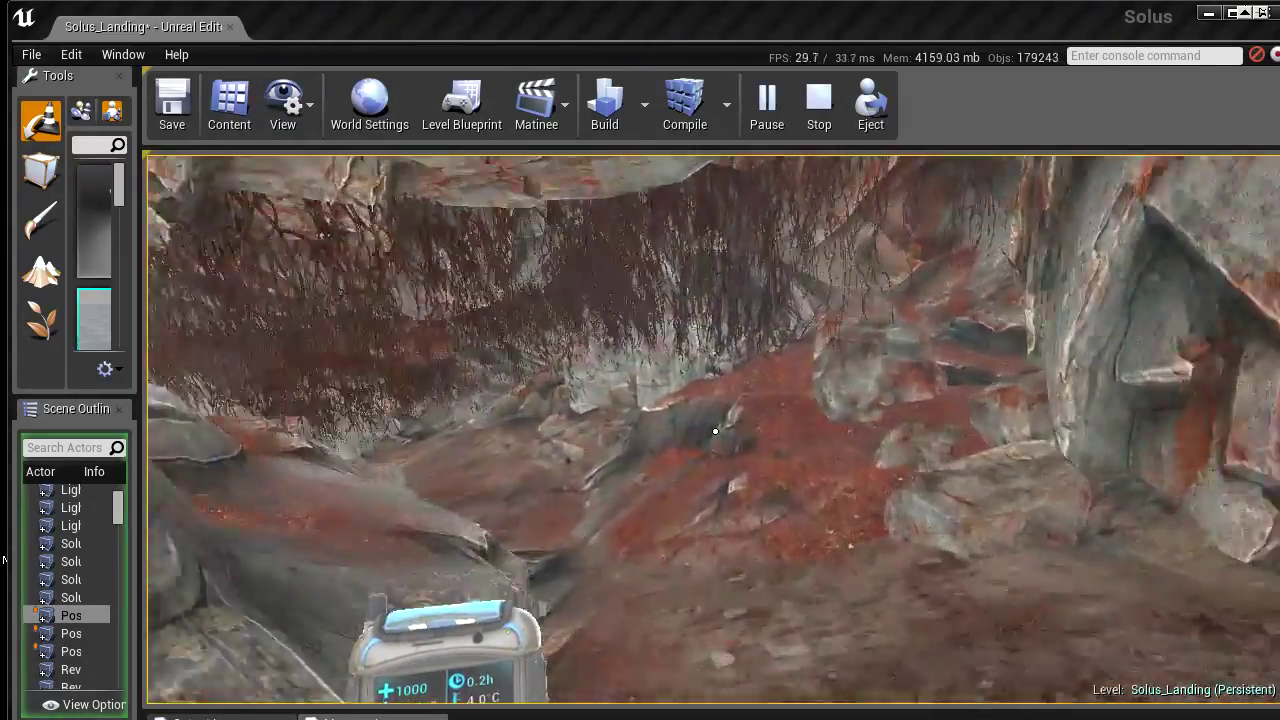
pyautogui.press('w')
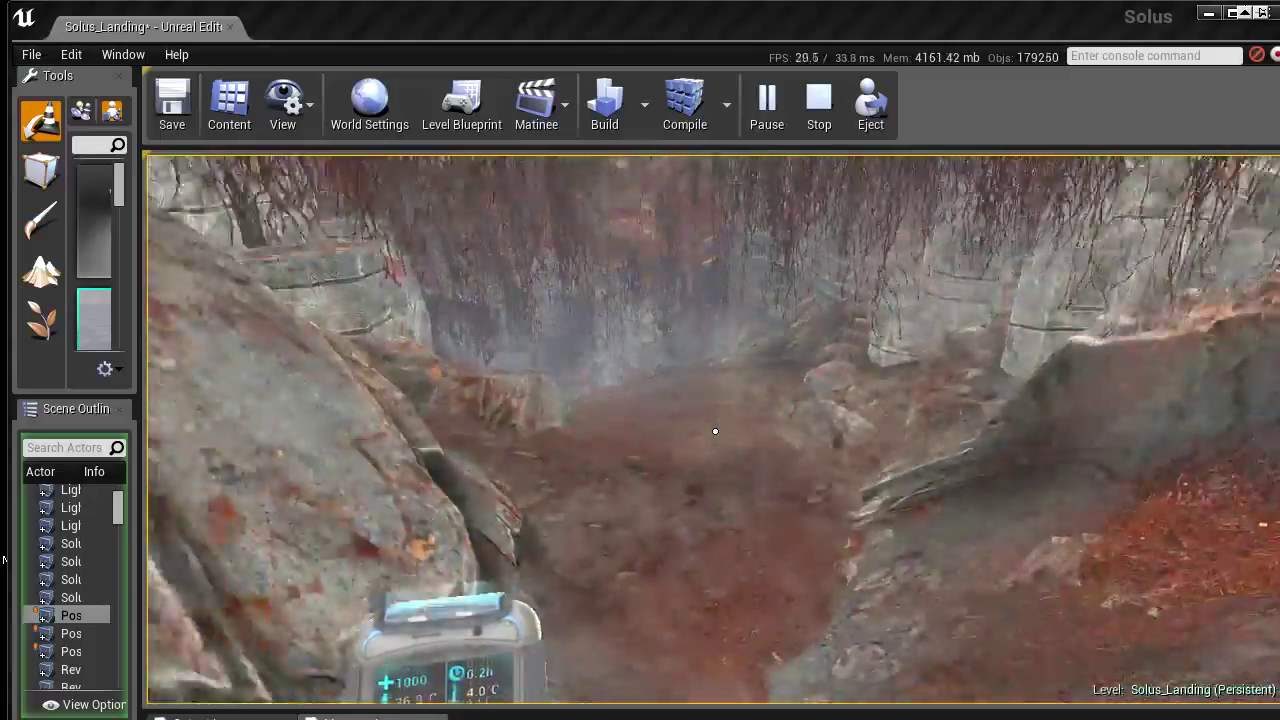
pyautogui.press('w')
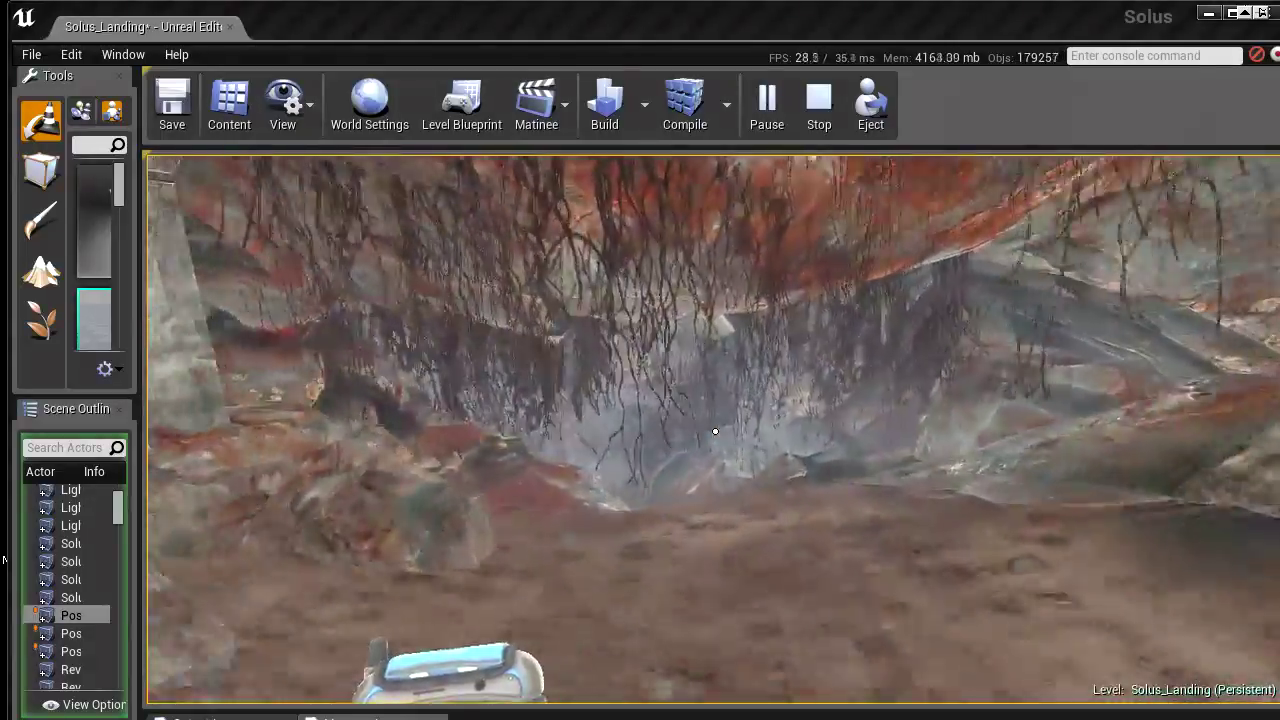
pyautogui.press('w')
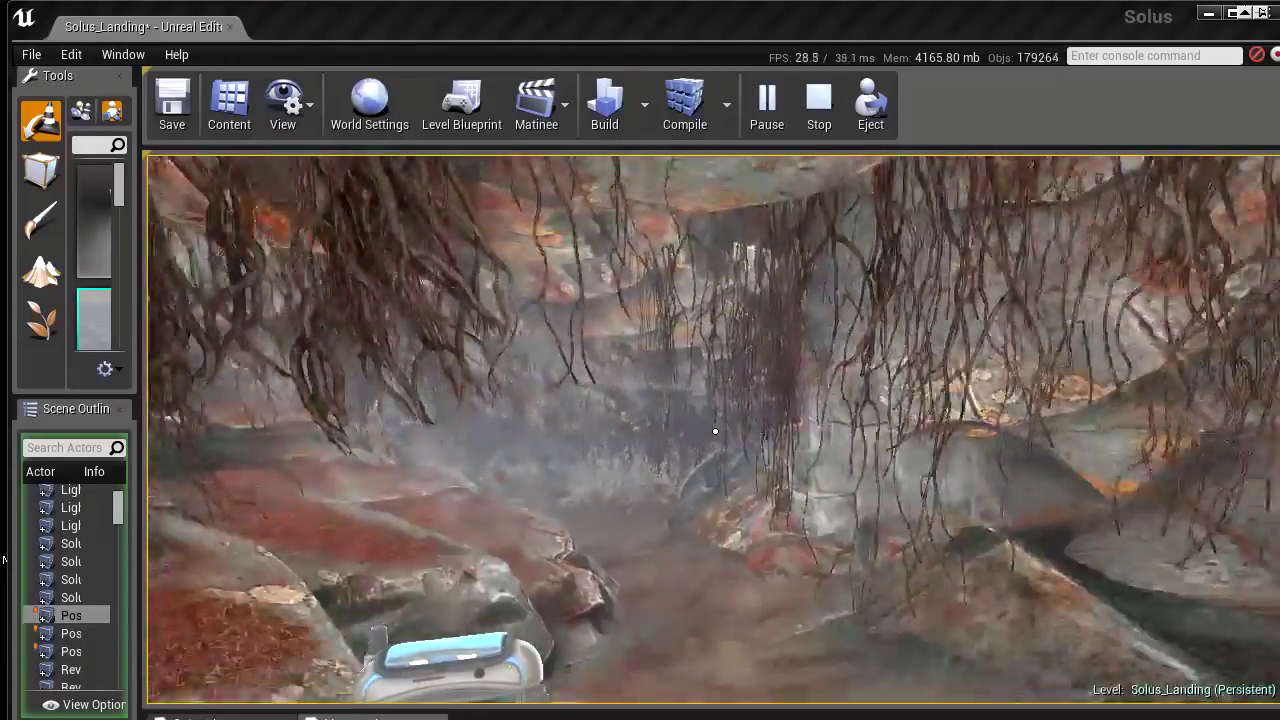
pyautogui.press('w')
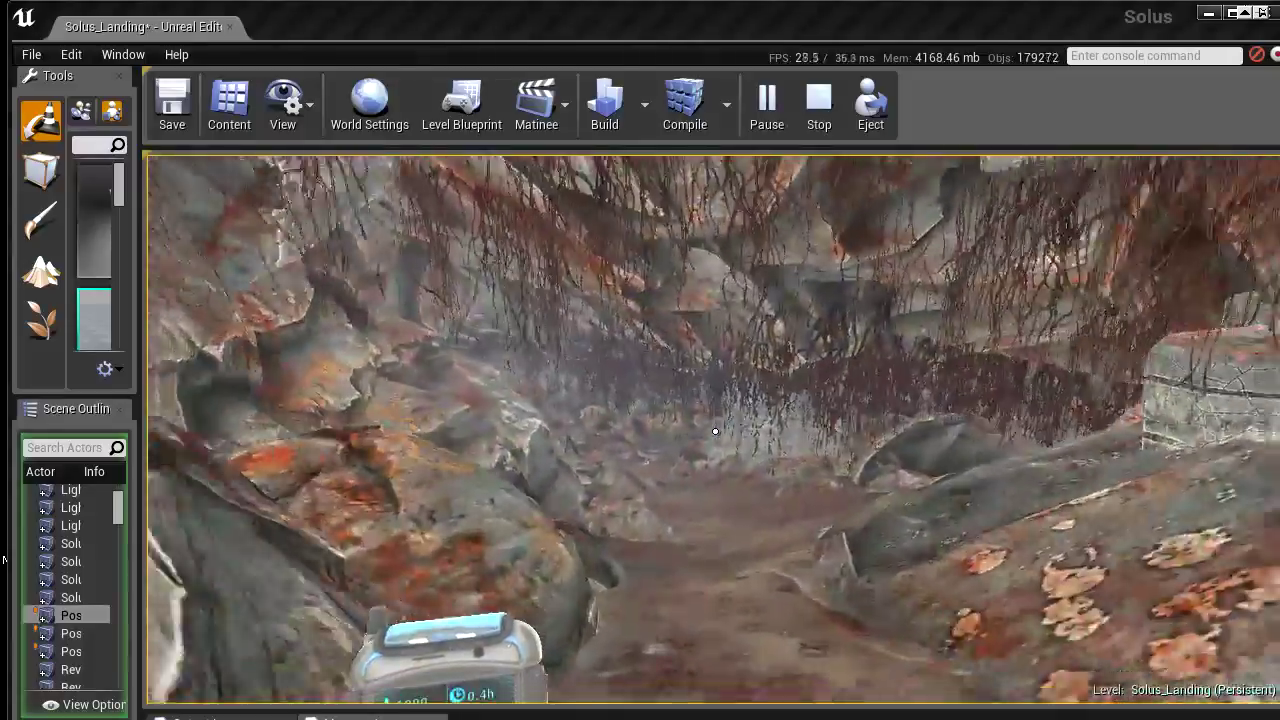
pyautogui.press('w')
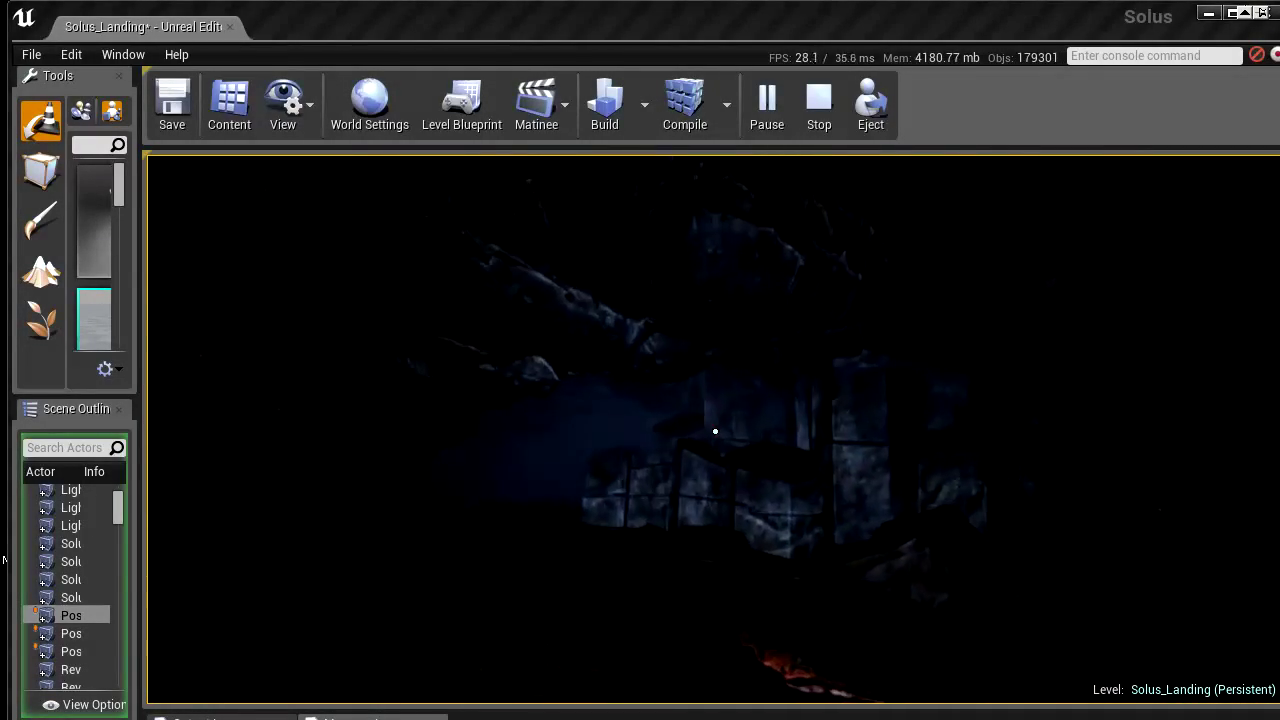
# - Approach the burning torch on the cave floor and compare the wireframe, unlit and lit view modes
pyautogui.press('w')
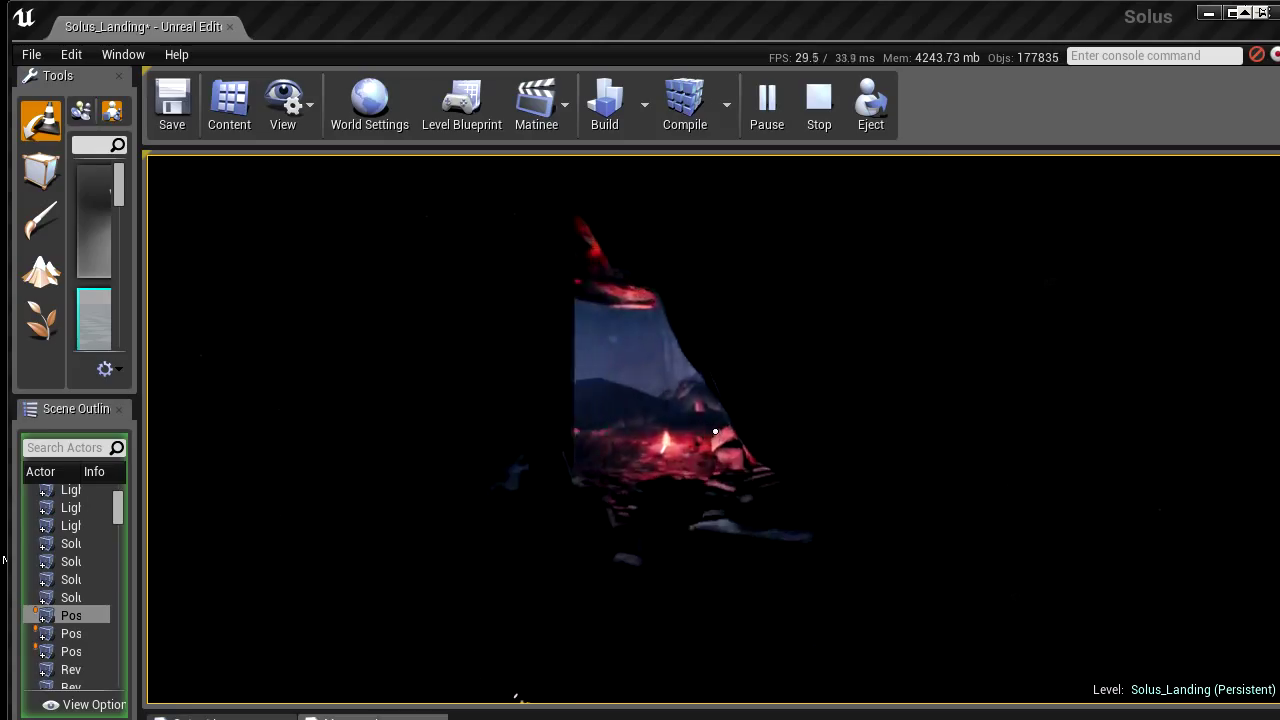
pyautogui.press('w')
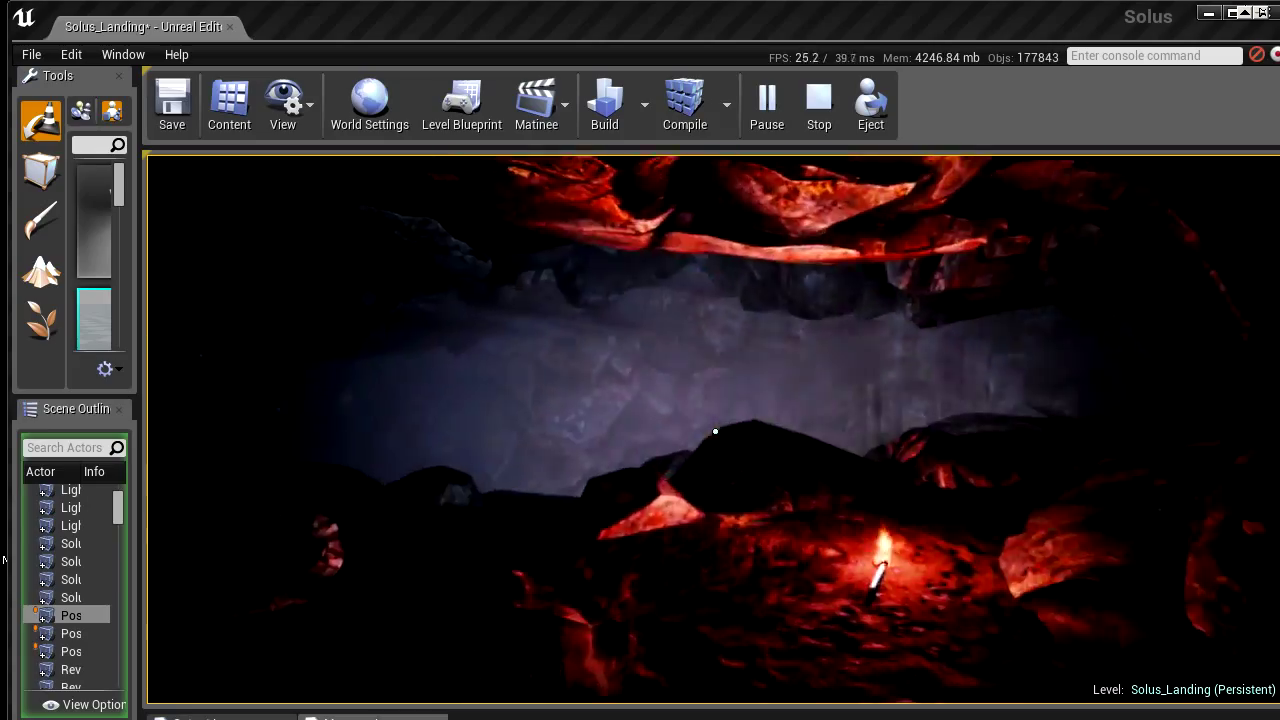
pyautogui.press('F1')
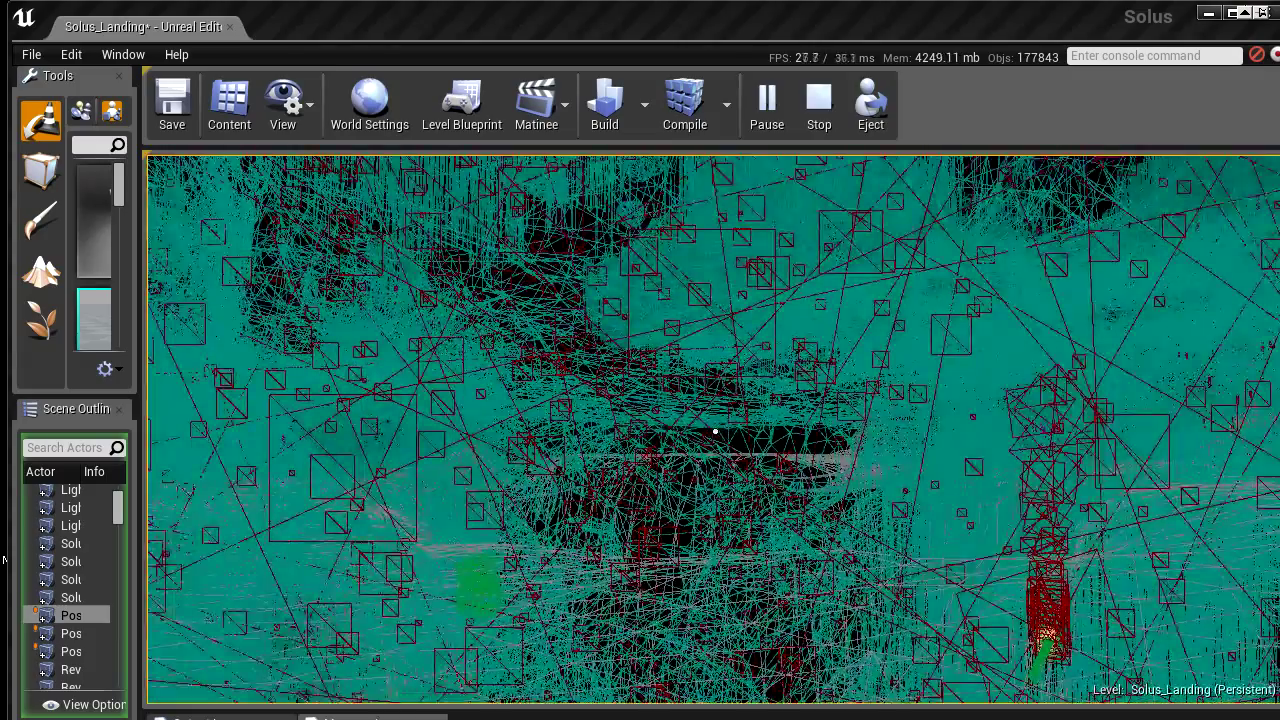
pyautogui.press('F2')
pyautogui.press('F3')
pyautogui.press('w')
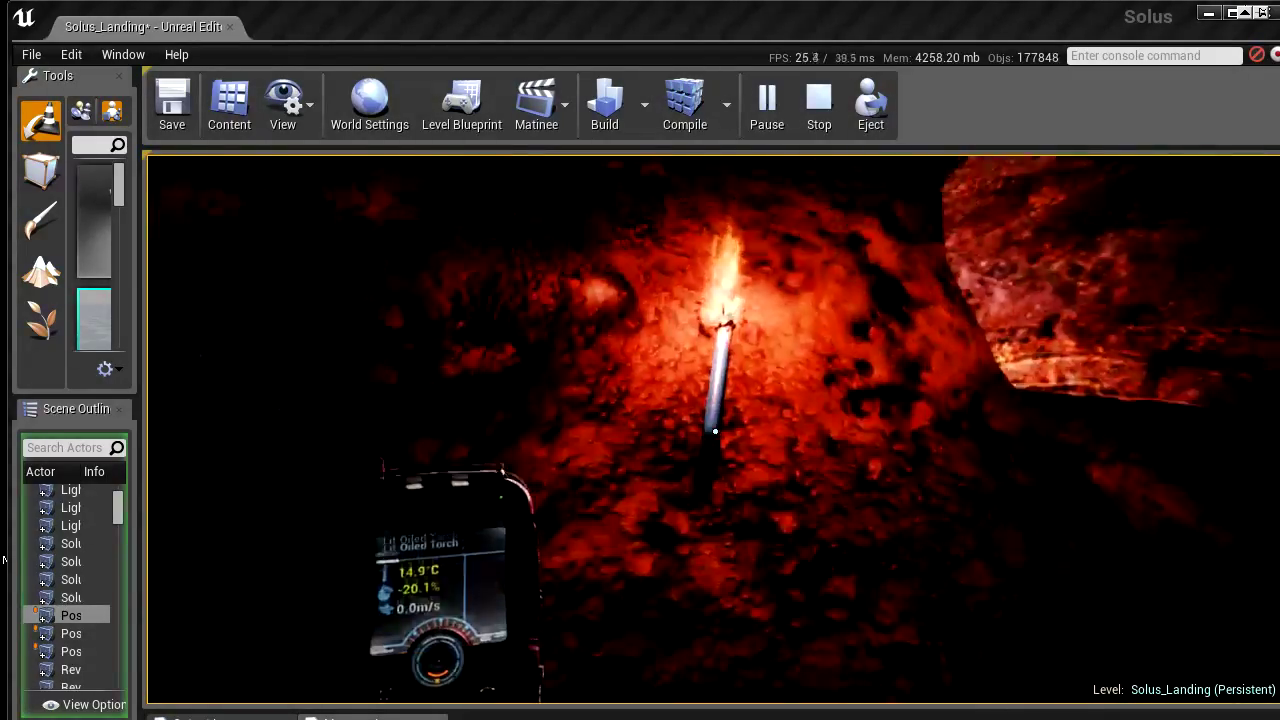
# - Pick up the Oiled Torch, carry it through the dark cave and end the play session
pyautogui.press('e')
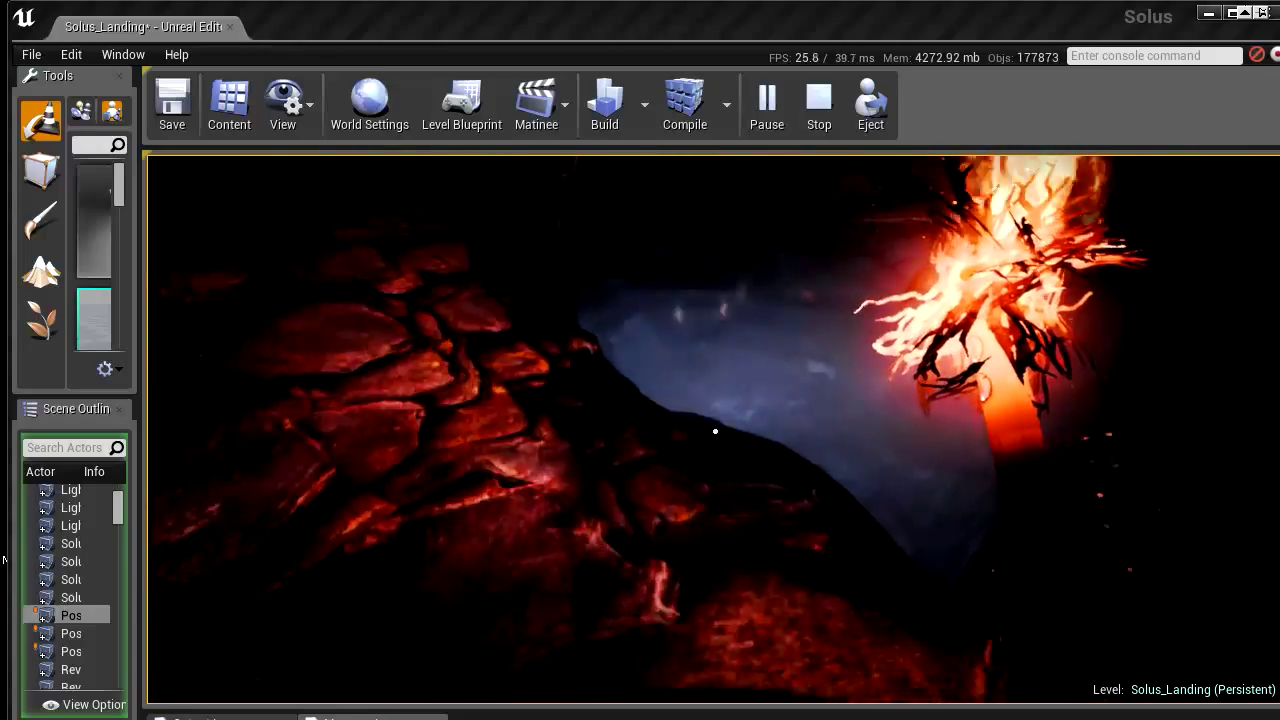
pyautogui.press('w')
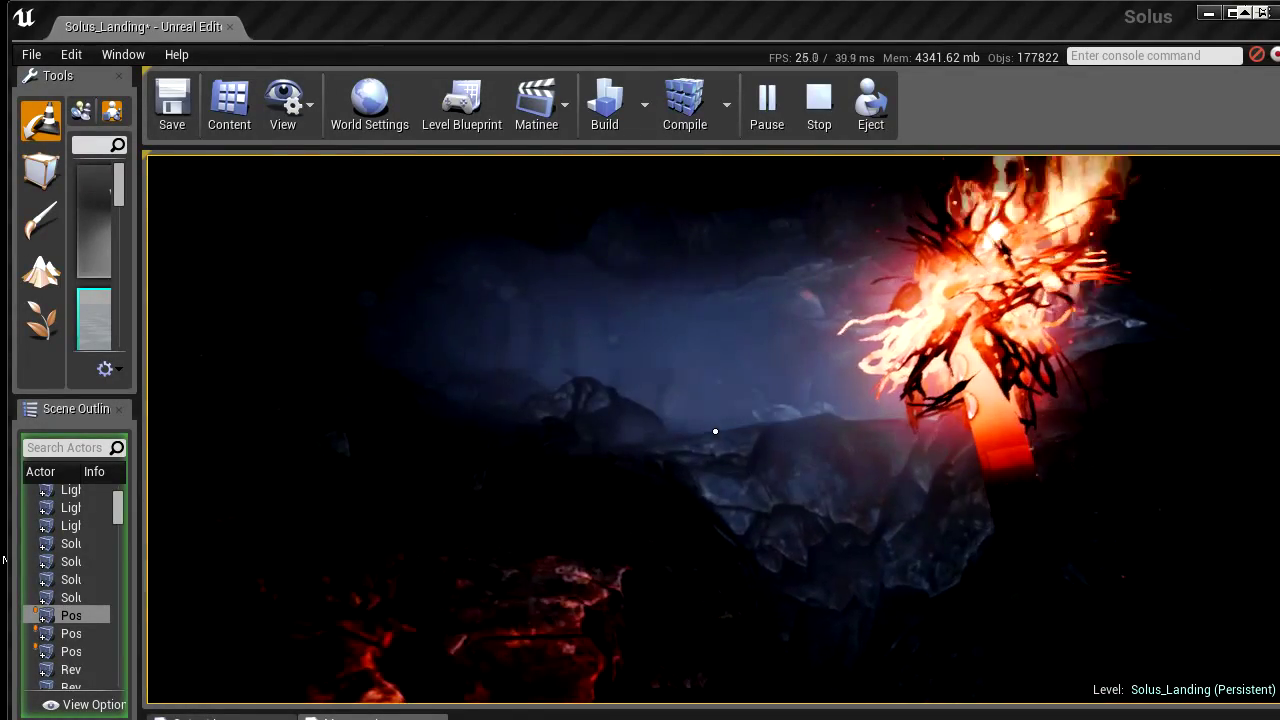
pyautogui.press('Escape')
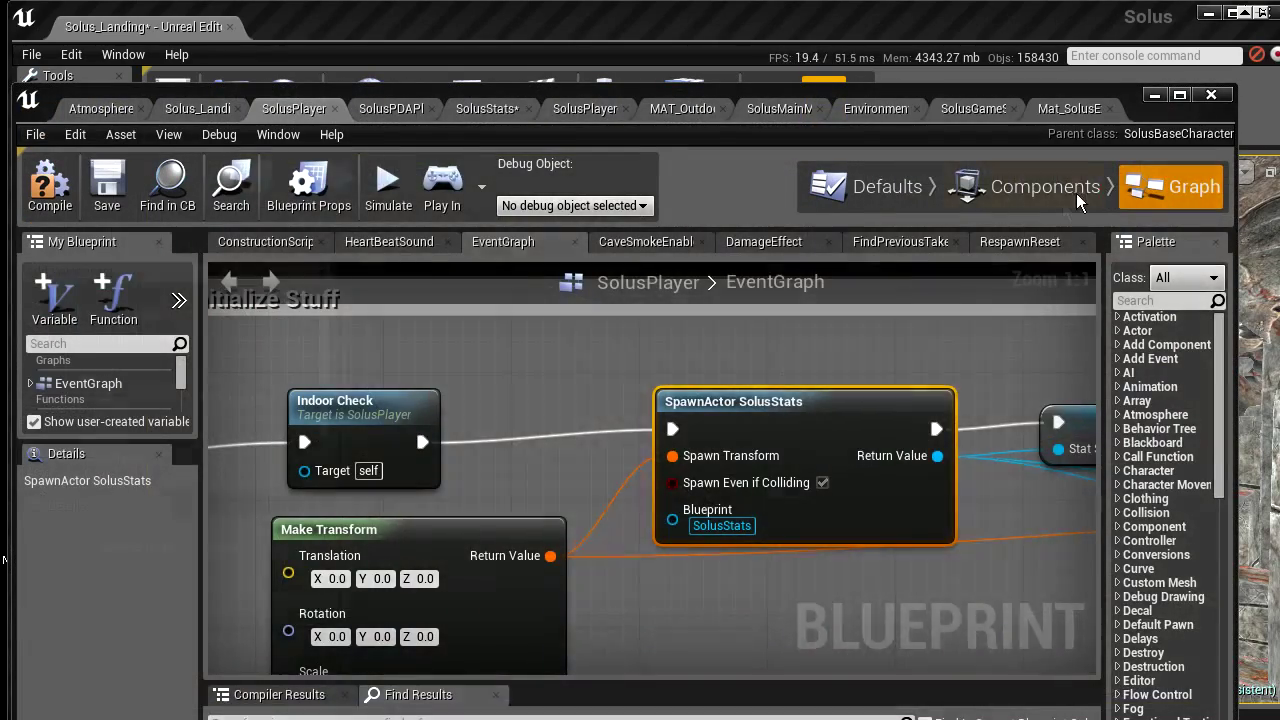
# - Show the SolusPlayer blueprint's components and review the details of the CaveSmoke particle component
pyautogui.click(1076, 193)
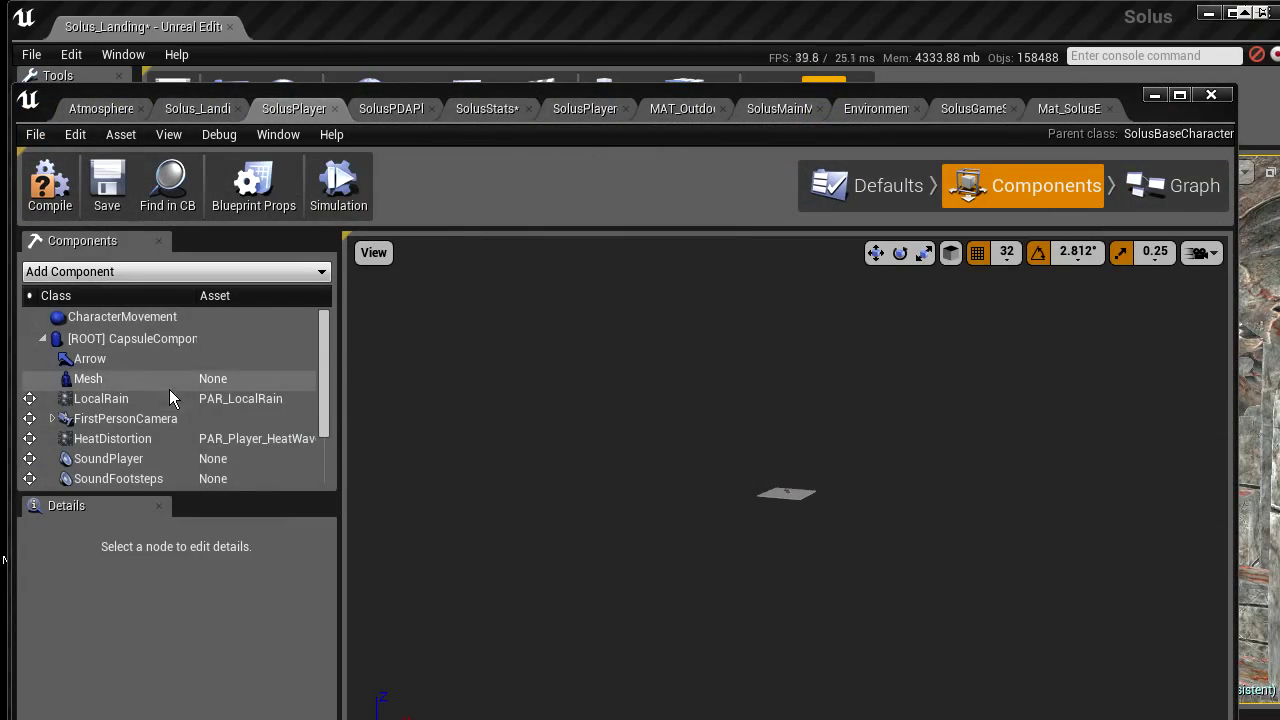
pyautogui.scroll(-3, 170, 400)
pyautogui.click(112, 438)
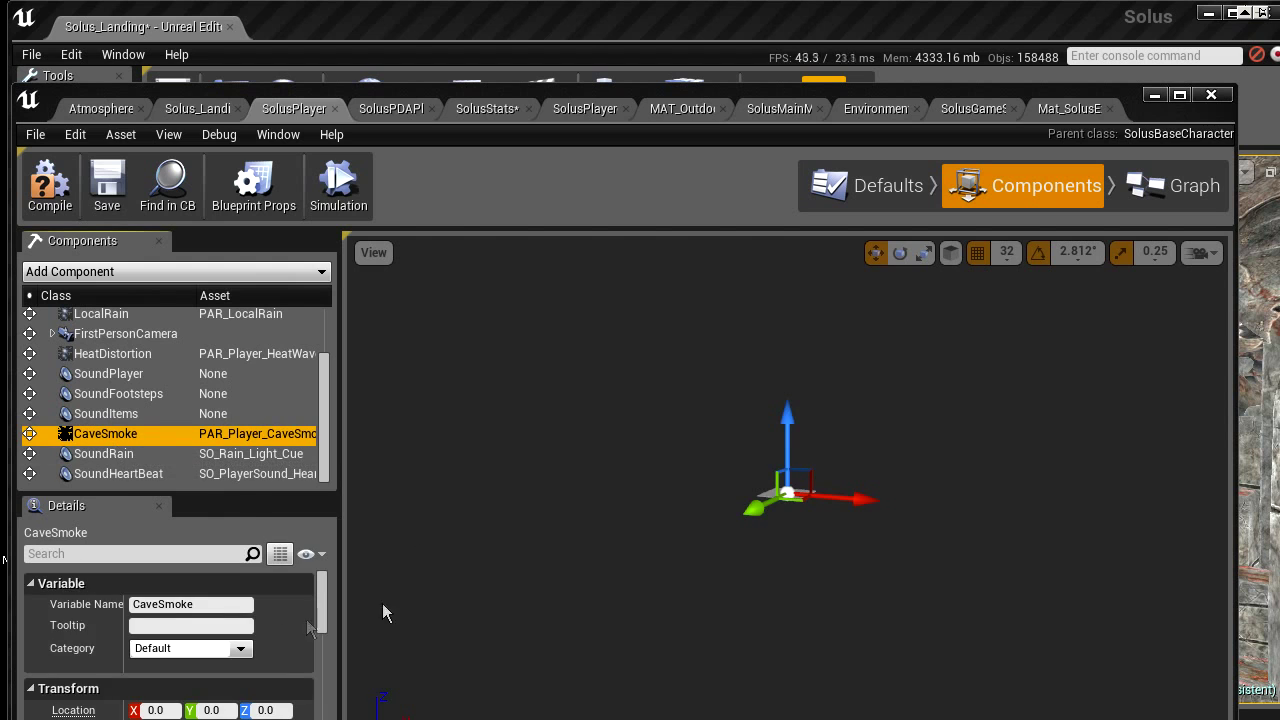
pyautogui.scroll(-15, 306, 619)
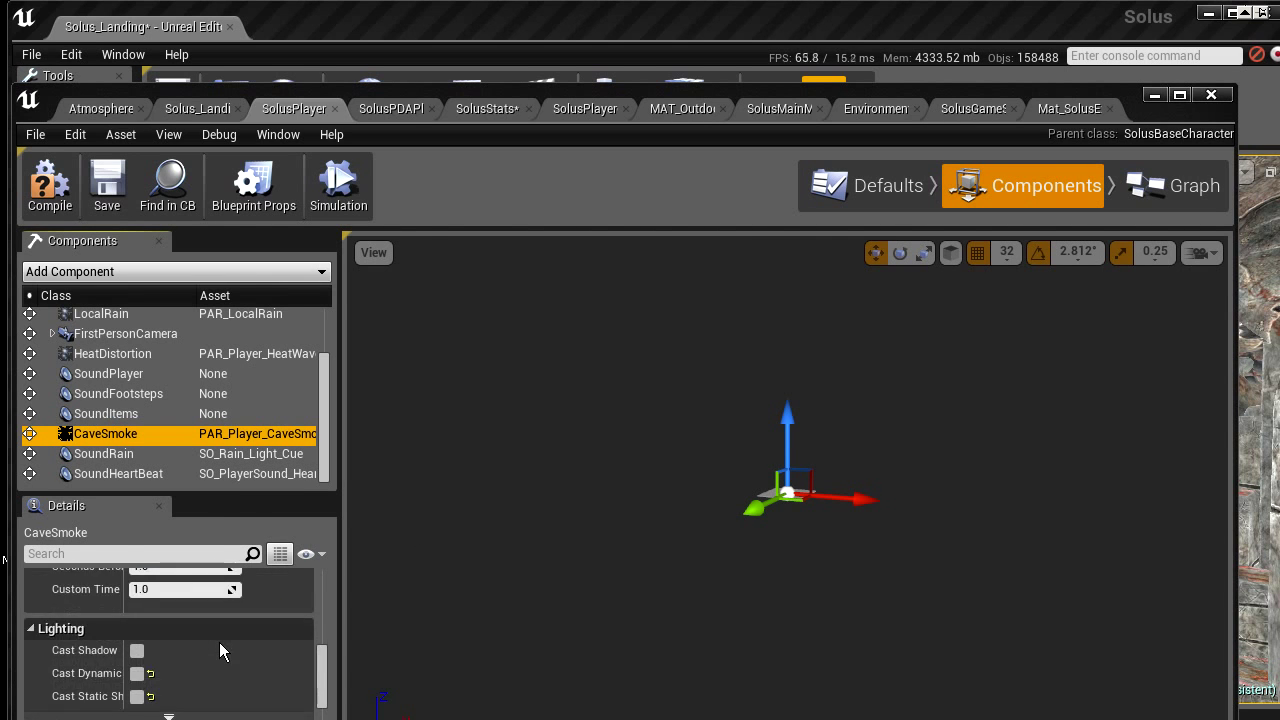
pyautogui.scroll(-5, 221, 651)
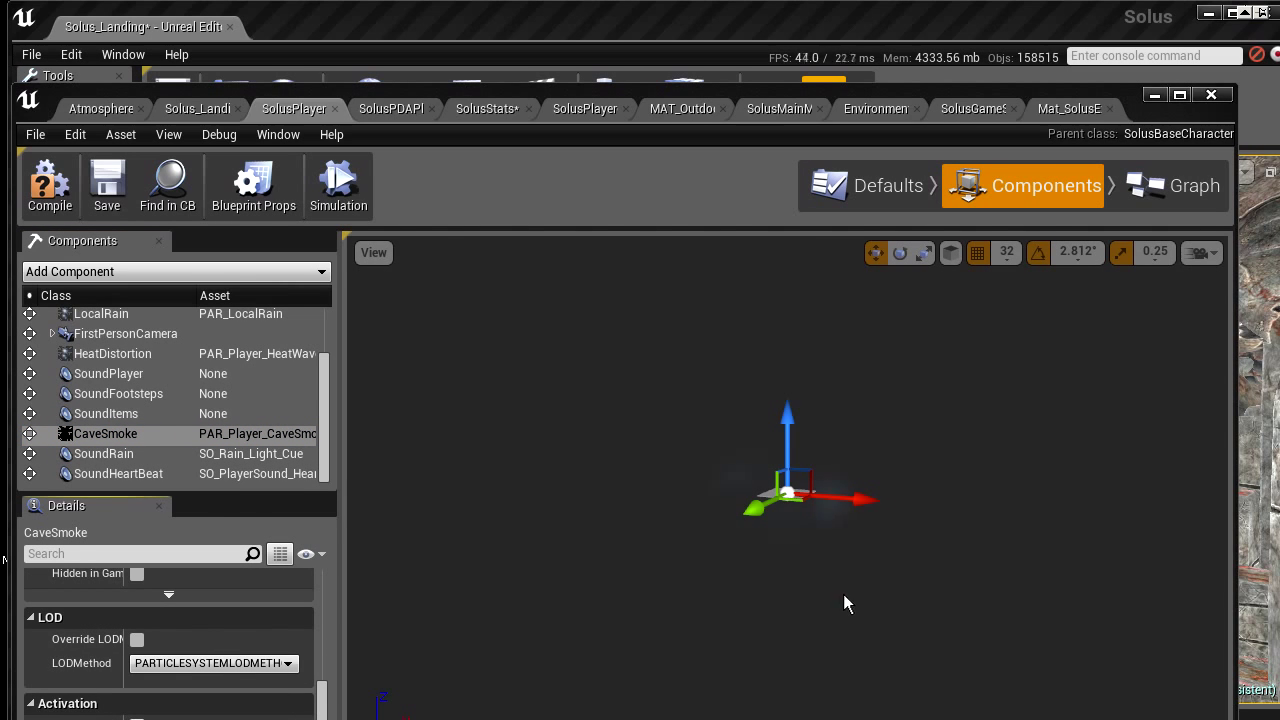
# - Examine the CaveSmoke particle effect around the player from several angles in the component preview
pyautogui.moveTo(845, 604); pyautogui.dragTo(838, 505)
pyautogui.moveTo(838, 505); pyautogui.dragTo(930, 410, button='right')
pyautogui.moveTo(830, 600)
pyautogui.mouseDown(button='right')
pyautogui.moveTo(790, 600)
pyautogui.moveTo(851, 592)
pyautogui.mouseUp(button='right')
pyautogui.moveTo(851, 586); pyautogui.dragTo(760, 395)
pyautogui.moveTo(848, 580); pyautogui.dragTo(832, 564, button='right')
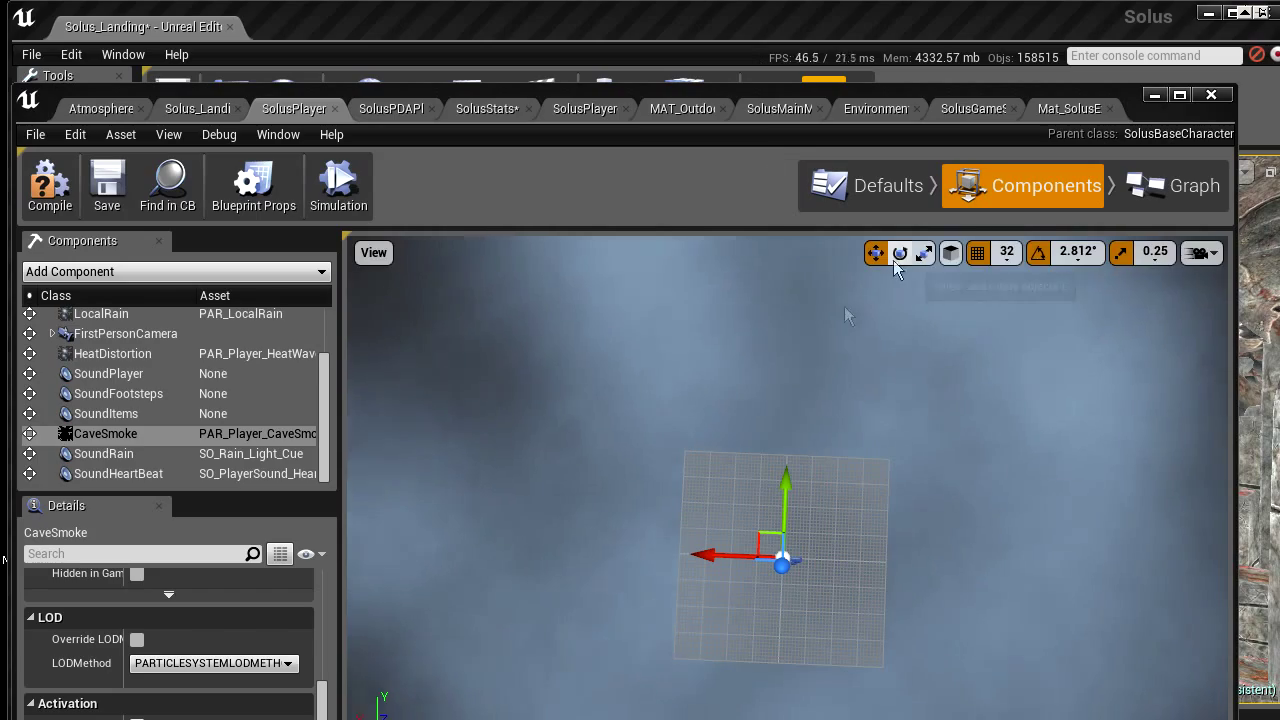
pyautogui.moveTo(784, 374); pyautogui.dragTo(780, 366, button='right')
pyautogui.moveTo(783, 479); pyautogui.dragTo(784, 477, button='right')
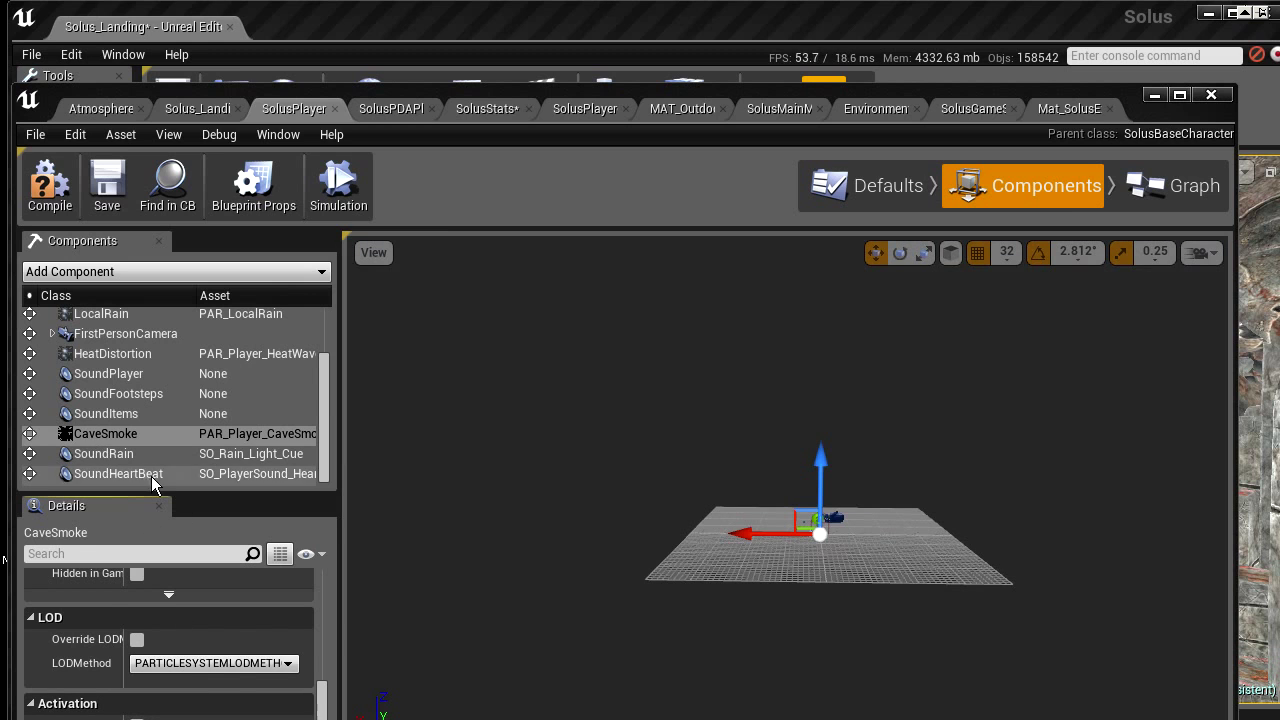
# - Select the LocalRain component and examine its rain particles from several angles and distances
pyautogui.click(139, 455)
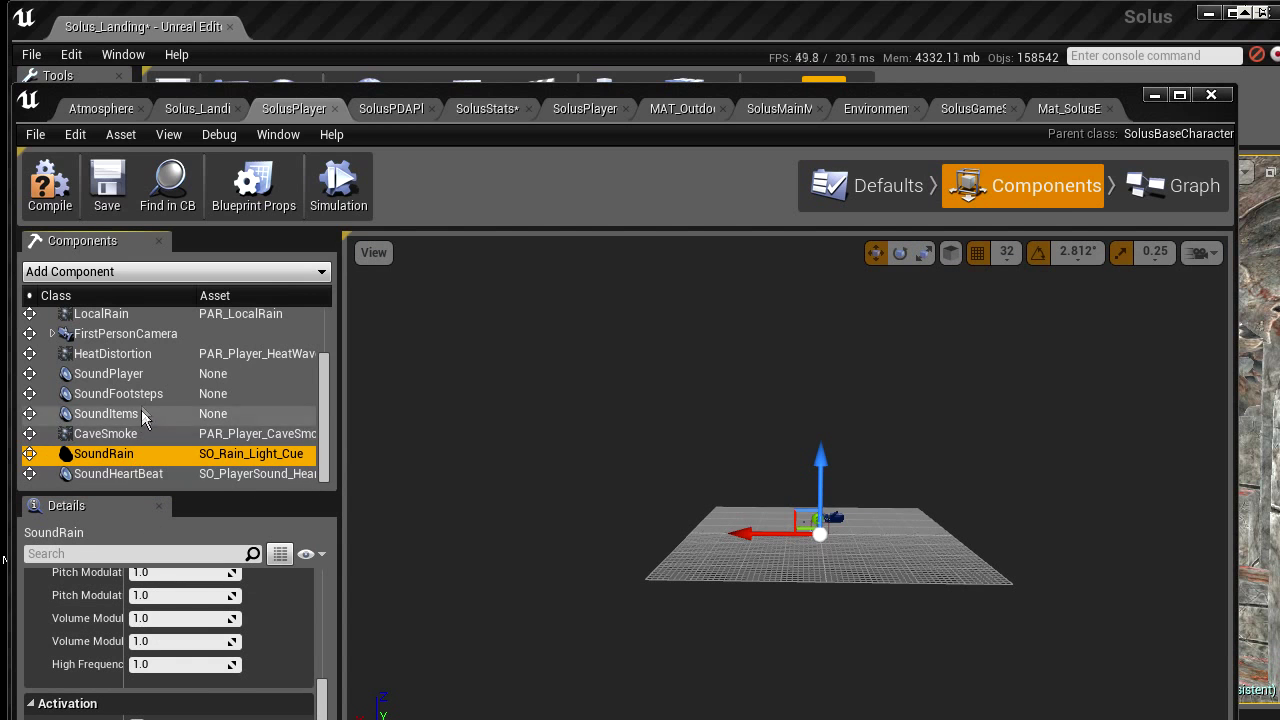
pyautogui.click(100, 316)
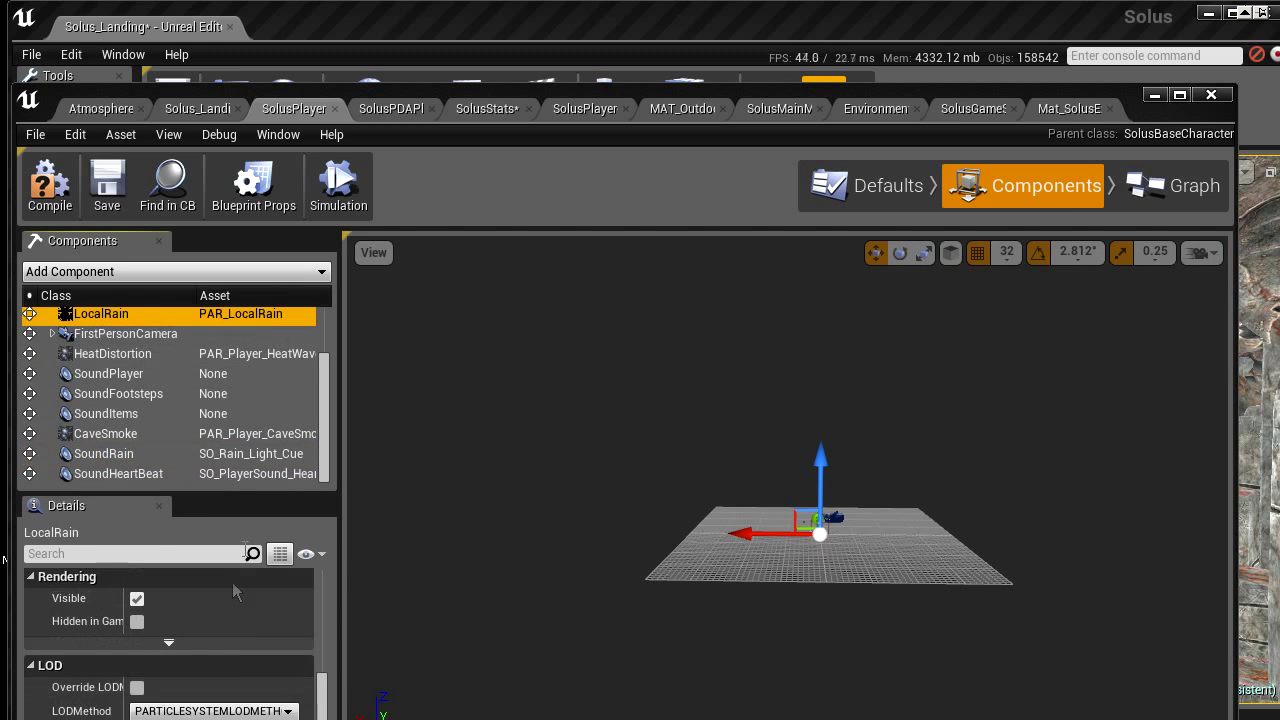
pyautogui.scroll(-1, 222, 620)
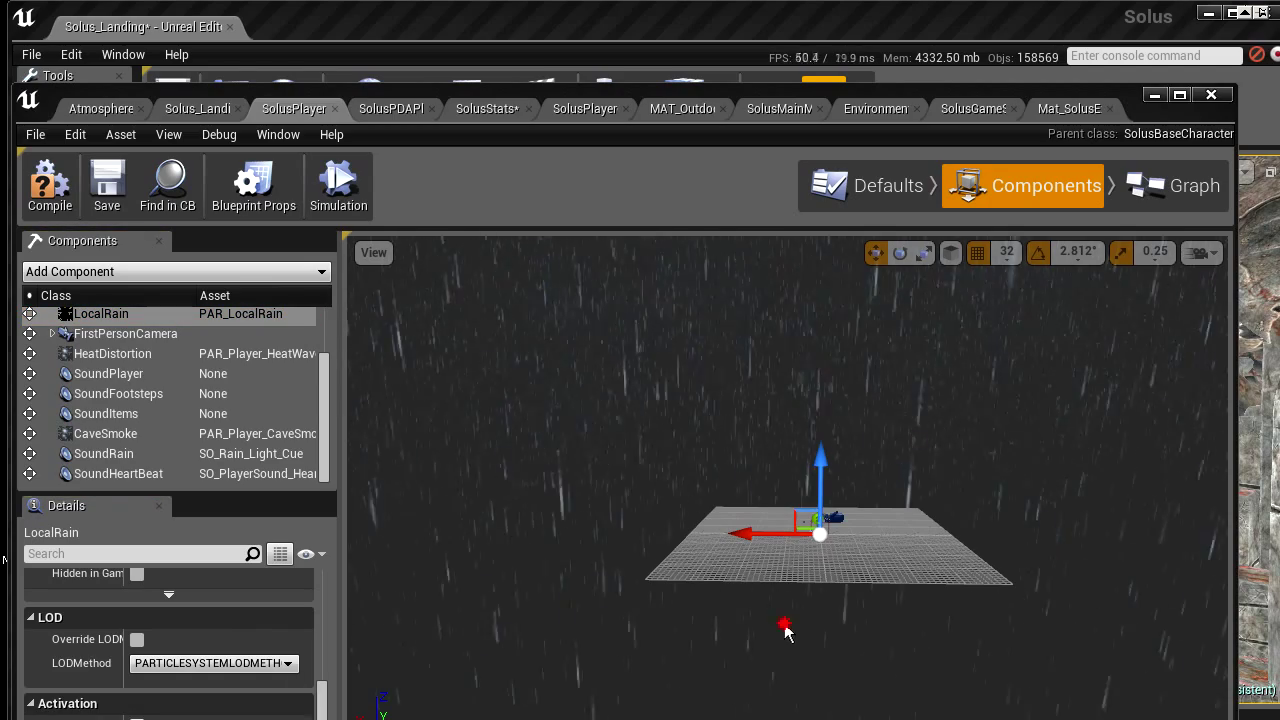
pyautogui.moveTo(784, 626); pyautogui.dragTo(780, 690, button='right')
pyautogui.moveTo(780, 480); pyautogui.dragTo(662, 510, button='right')
pyautogui.moveTo(760, 608); pyautogui.dragTo(768, 440, button='right')
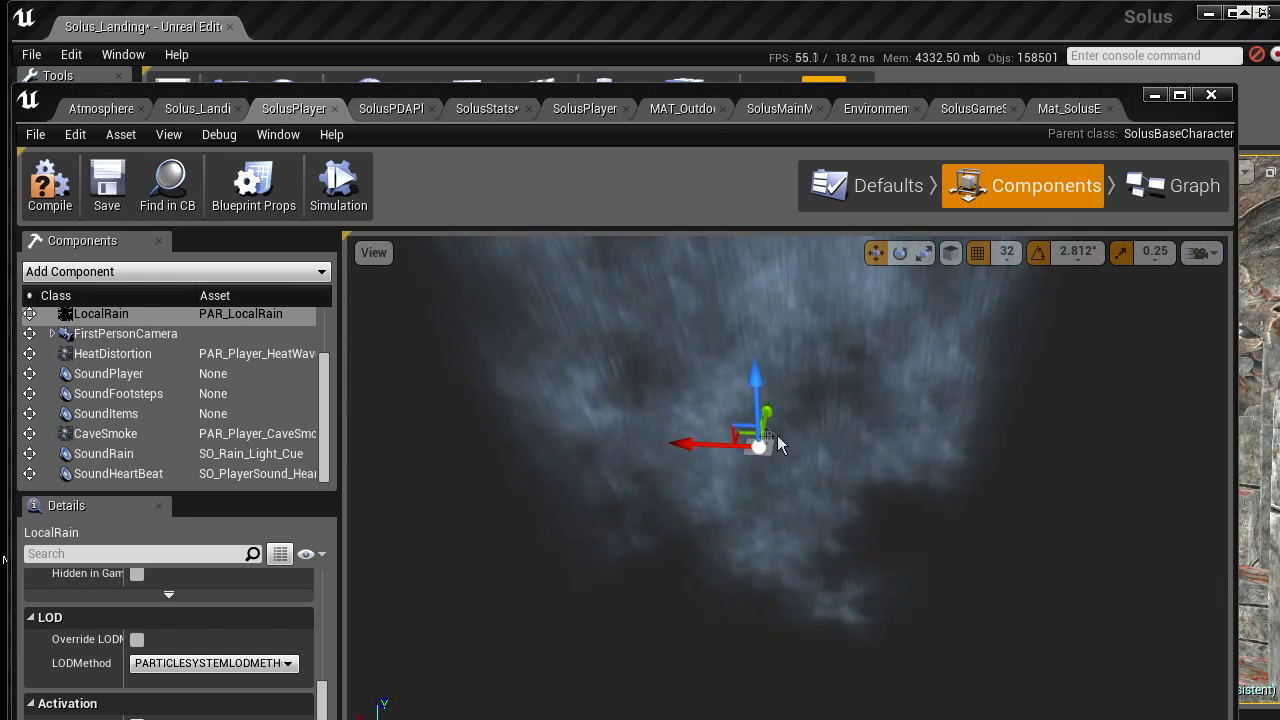
pyautogui.moveTo(851, 606); pyautogui.dragTo(857, 285)
pyautogui.moveTo(858, 290); pyautogui.dragTo(860, 351, button='right')
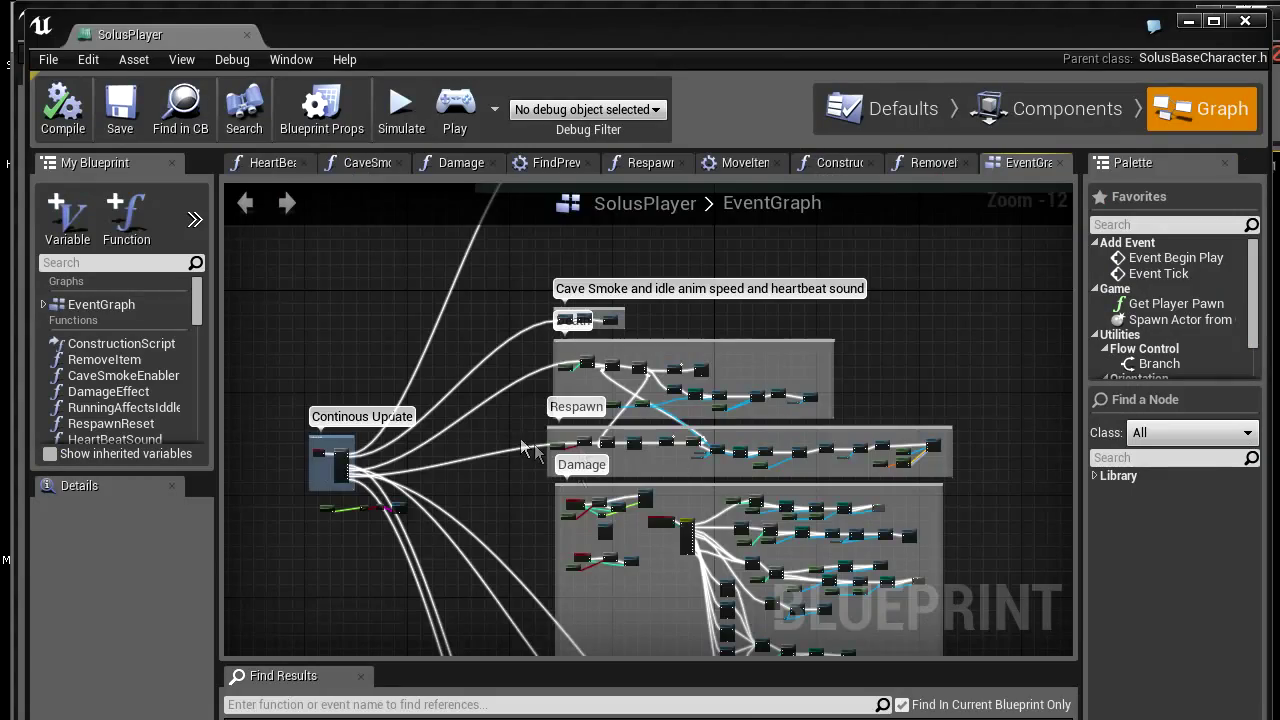
# - Survey the event graph's comment groups, from Continous Update and Local Rain Effect across to Item highlighting under crosshair and Drop item
pyautogui.moveTo(578, 420); pyautogui.dragTo(610, 470, button='right')
pyautogui.moveTo(526, 313); pyautogui.dragTo(782, 501, button='right')
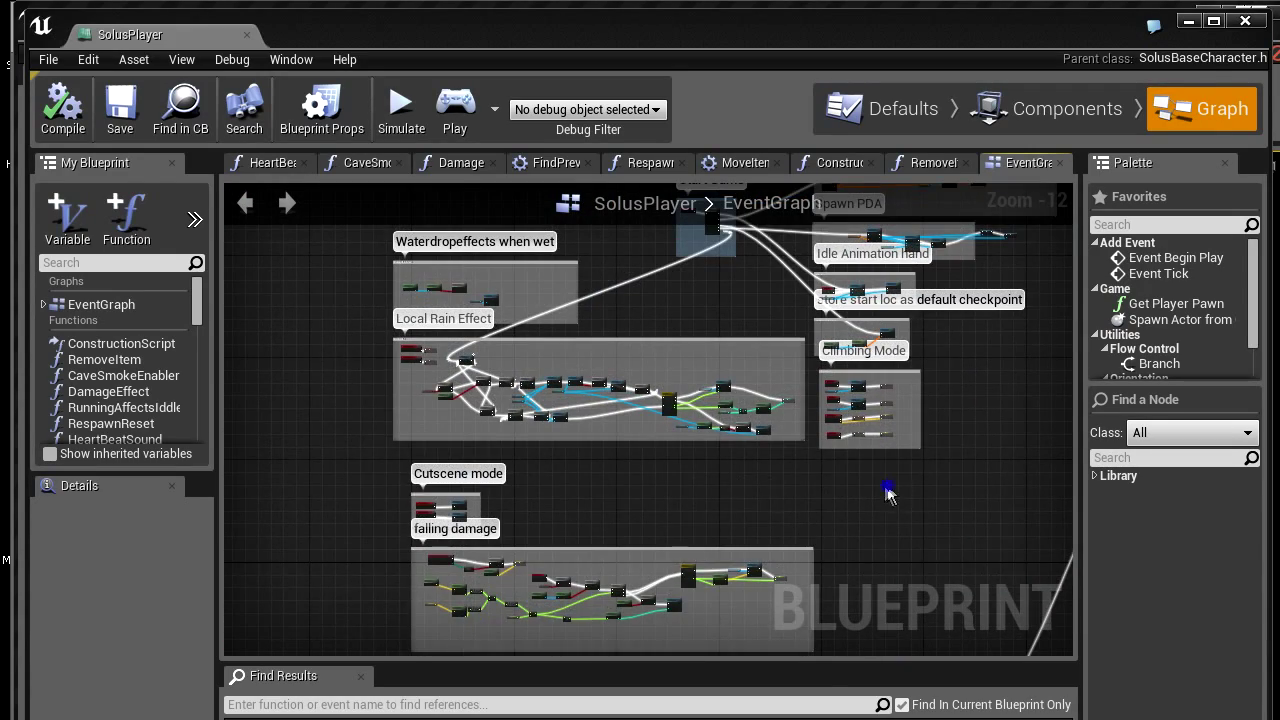
pyautogui.moveTo(889, 492); pyautogui.dragTo(786, 422, button='right')
pyautogui.moveTo(892, 474); pyautogui.dragTo(695, 467, button='right')
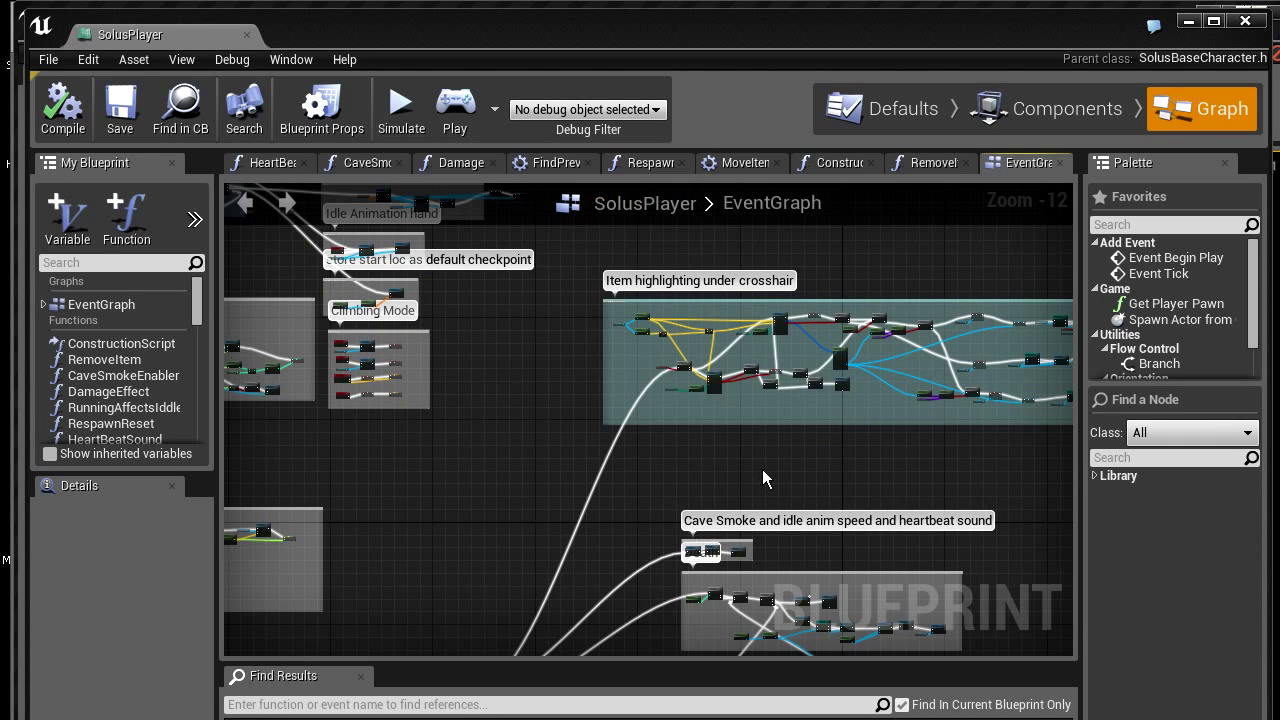
pyautogui.moveTo(876, 463); pyautogui.dragTo(419, 461, button='right')
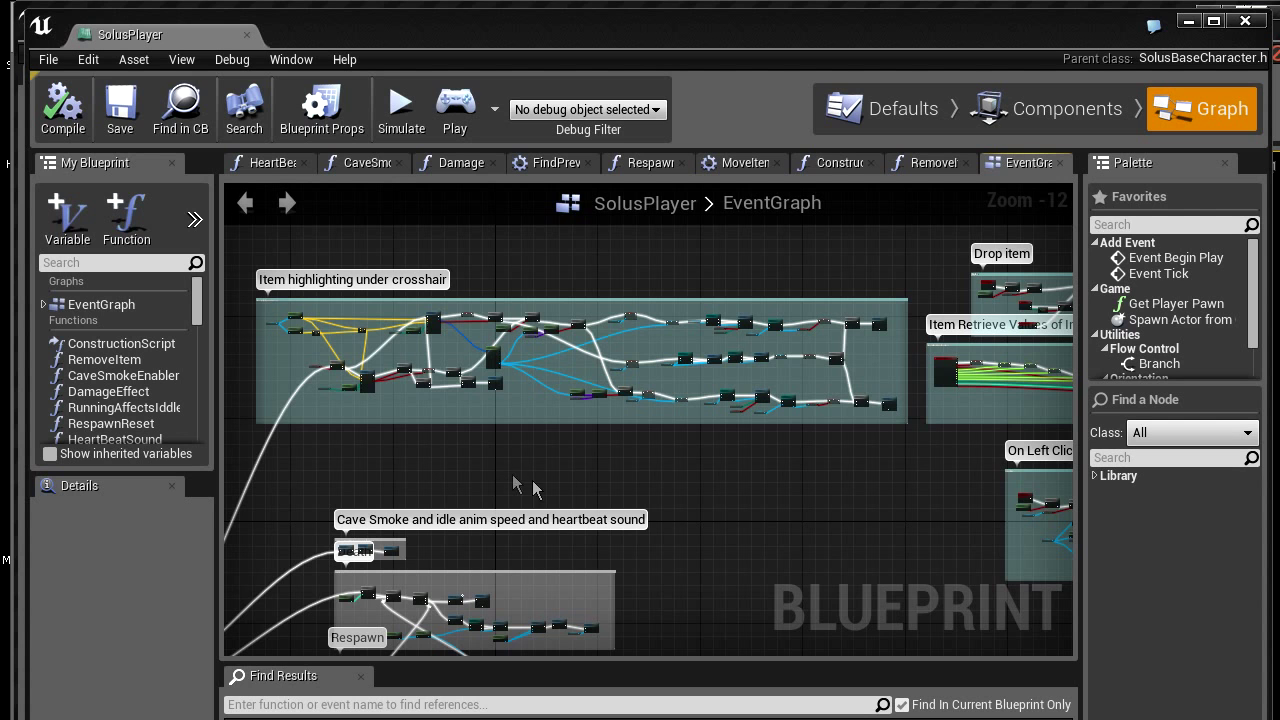
pyautogui.moveTo(736, 478); pyautogui.dragTo(698, 481, button='right')
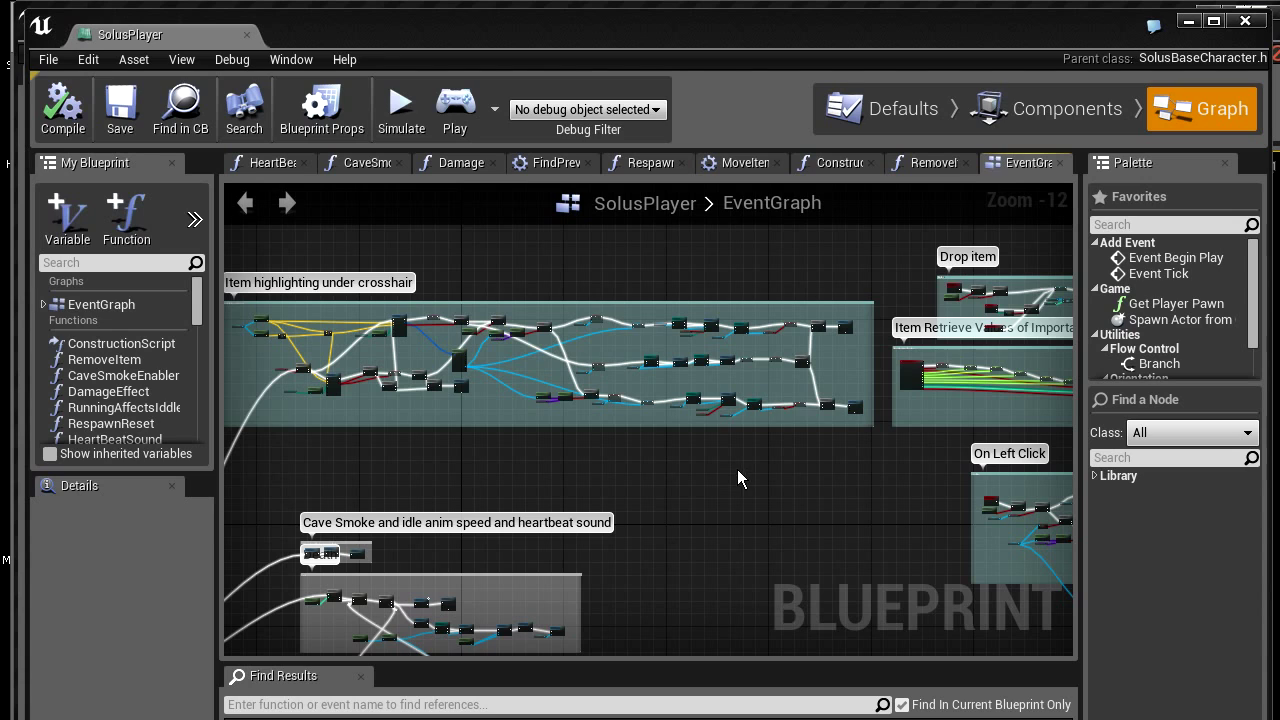
pyautogui.moveTo(744, 477); pyautogui.dragTo(638, 474, button='right')
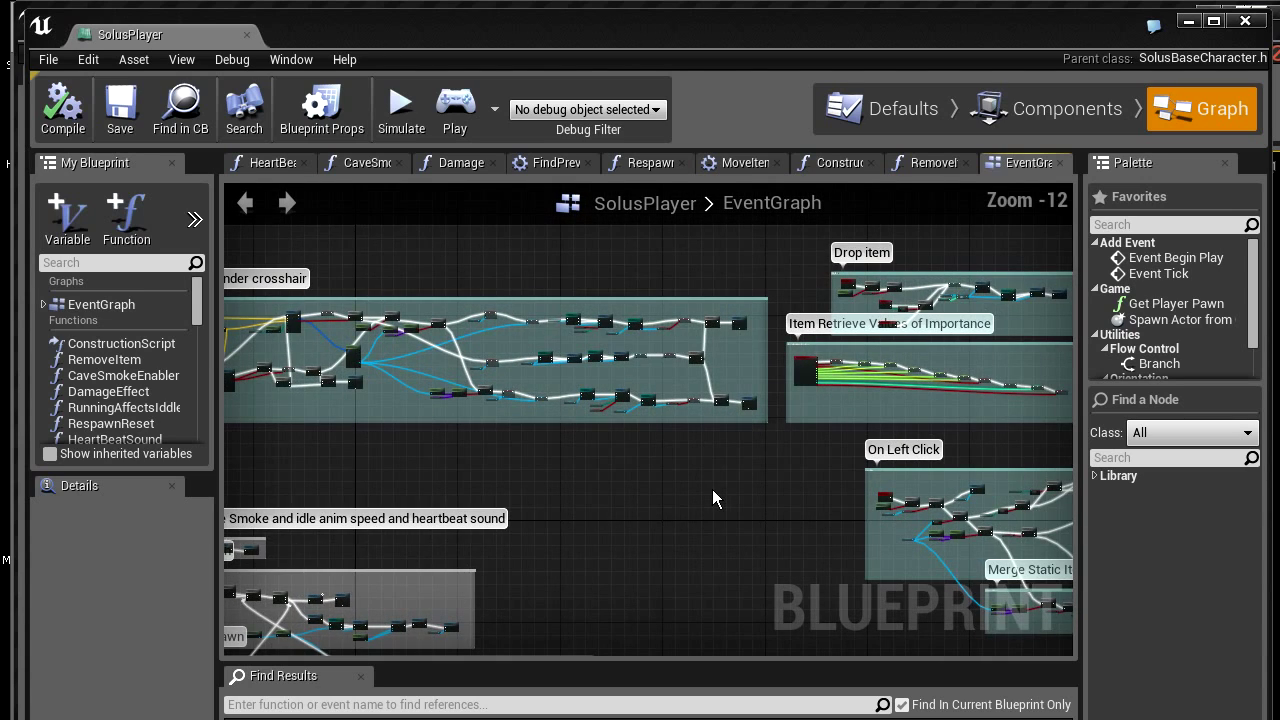
pyautogui.moveTo(683, 523); pyautogui.dragTo(730, 518, button='right')
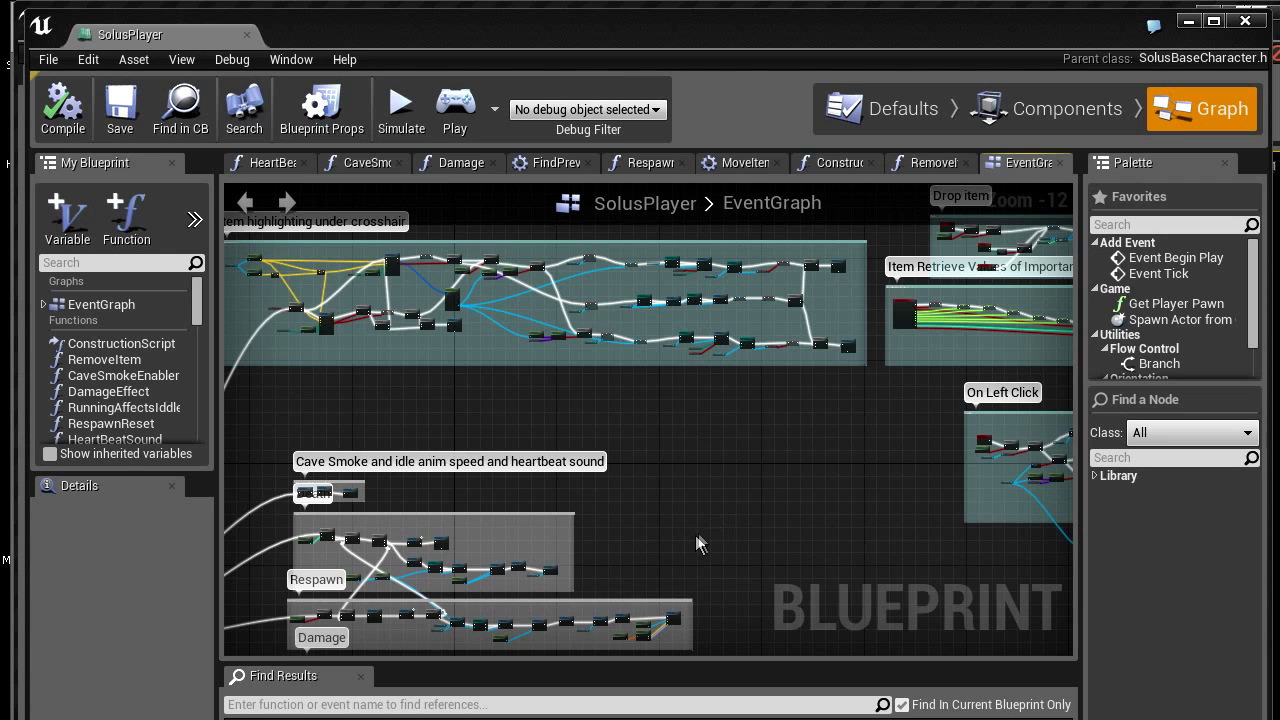
# - Examine the Damage group's nodes, especially Event Solus Player Receives Damage and its link to Switch on DamageTypes
pyautogui.moveTo(693, 537); pyautogui.dragTo(406, 445, button='right')
pyautogui.moveTo(739, 540); pyautogui.dragTo(816, 423, button='right')
pyautogui.moveTo(757, 512); pyautogui.dragTo(334, 451, button='right')
pyautogui.moveTo(857, 557); pyautogui.dragTo(679, 502, button='right')
pyautogui.scroll(11, 625, 362)
pyautogui.scroll(-4, 580, 440)
pyautogui.moveTo(787, 543); pyautogui.dragTo(765, 485, button='right')
pyautogui.scroll(6, 709, 339)
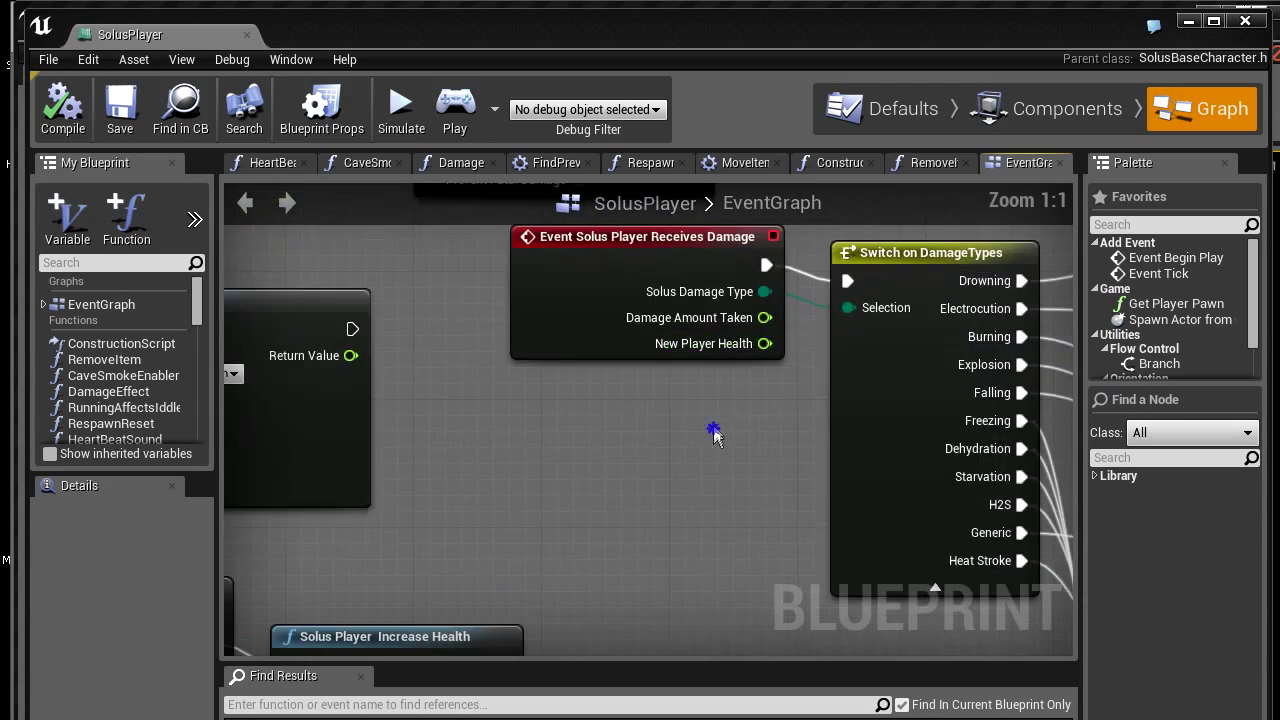
pyautogui.moveTo(709, 340); pyautogui.dragTo(561, 403, button='right')
pyautogui.click(455, 370)
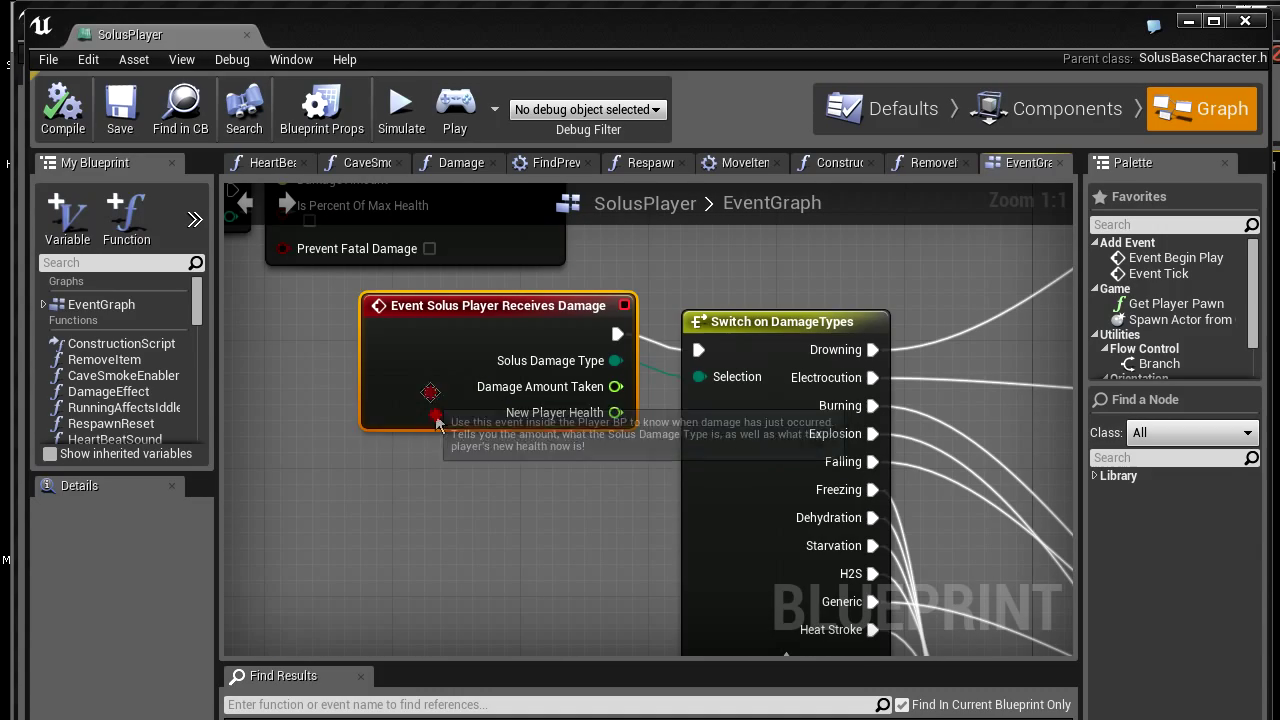
pyautogui.moveTo(433, 429); pyautogui.dragTo(861, 452, button='right')
pyautogui.scroll(-6, 627, 543)
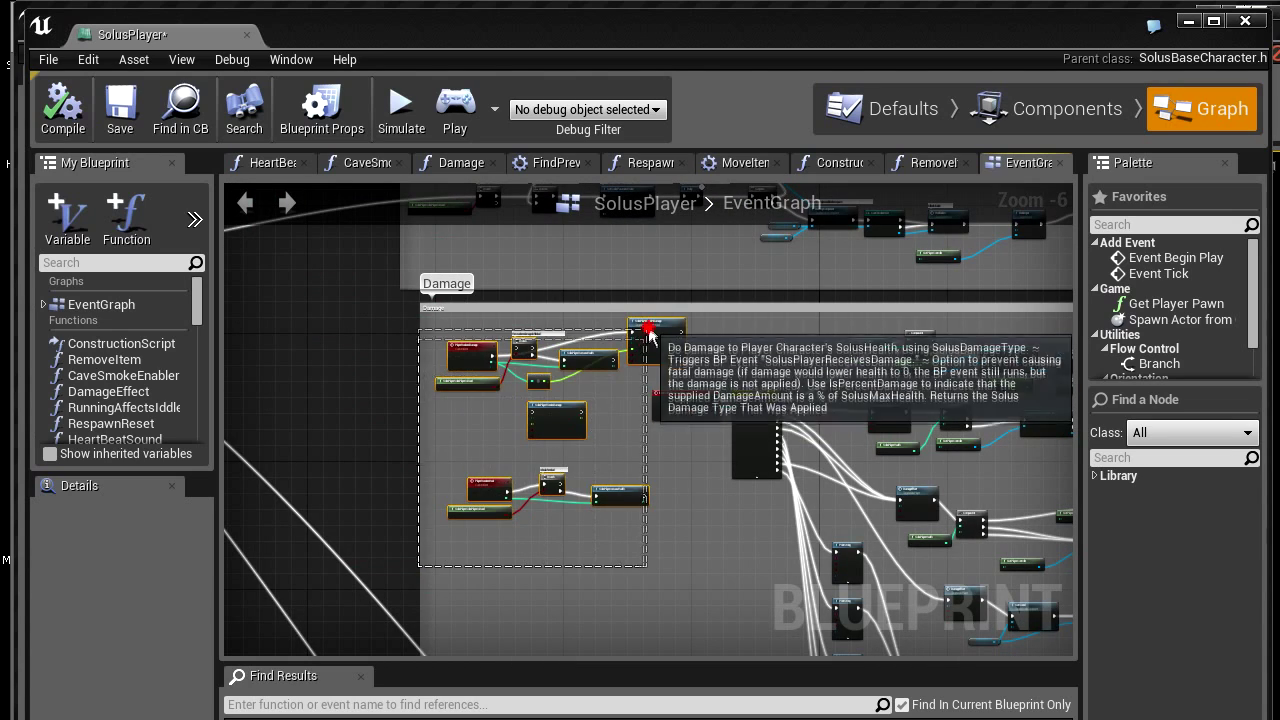
pyautogui.scroll(7, 688, 433)
pyautogui.moveTo(663, 467); pyautogui.dragTo(615, 461, button='right')
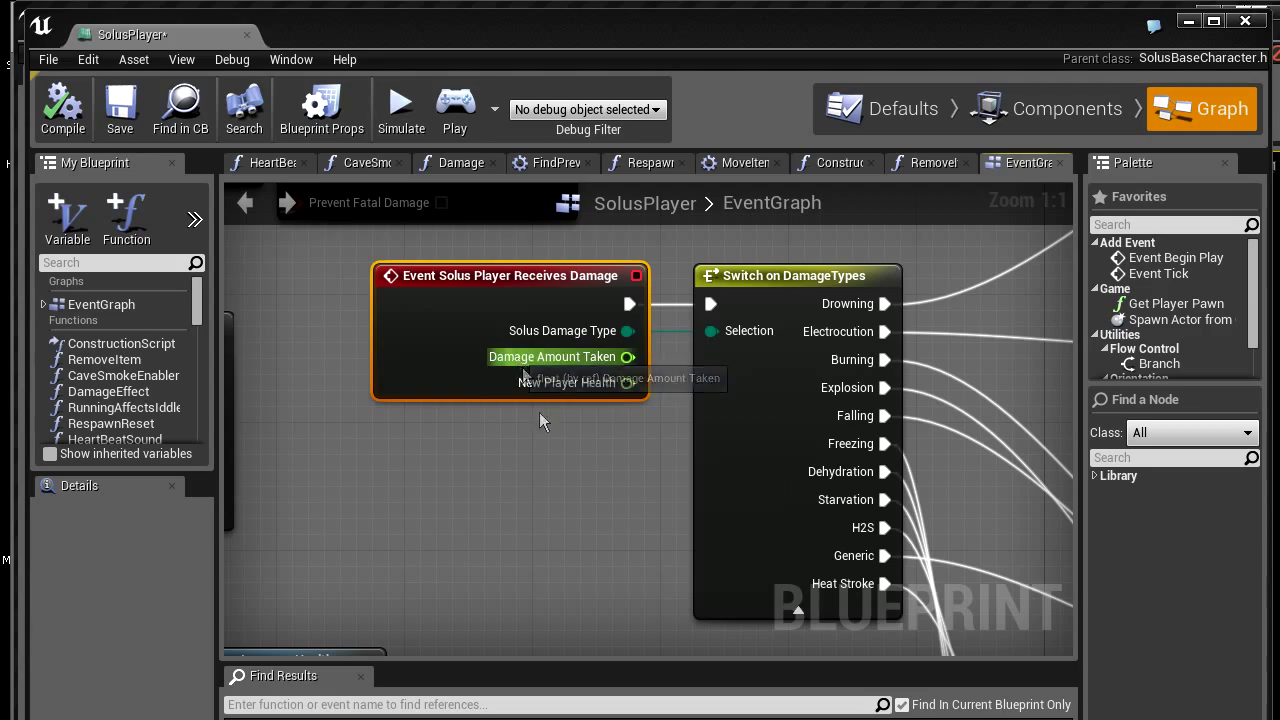
# - Examine the node network inside the Item highlighting under crosshair group at overview and close-up scale
pyautogui.scroll(-12, 591, 435)
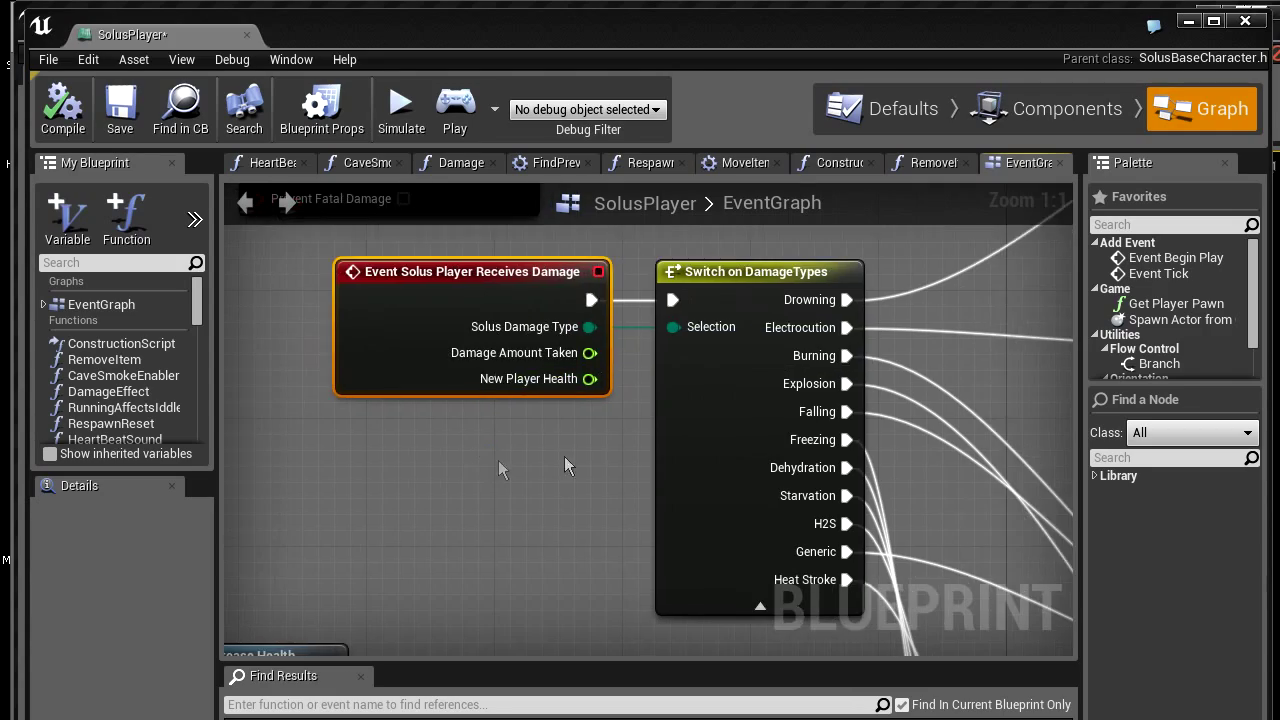
pyautogui.moveTo(708, 484); pyautogui.dragTo(667, 472, button='right')
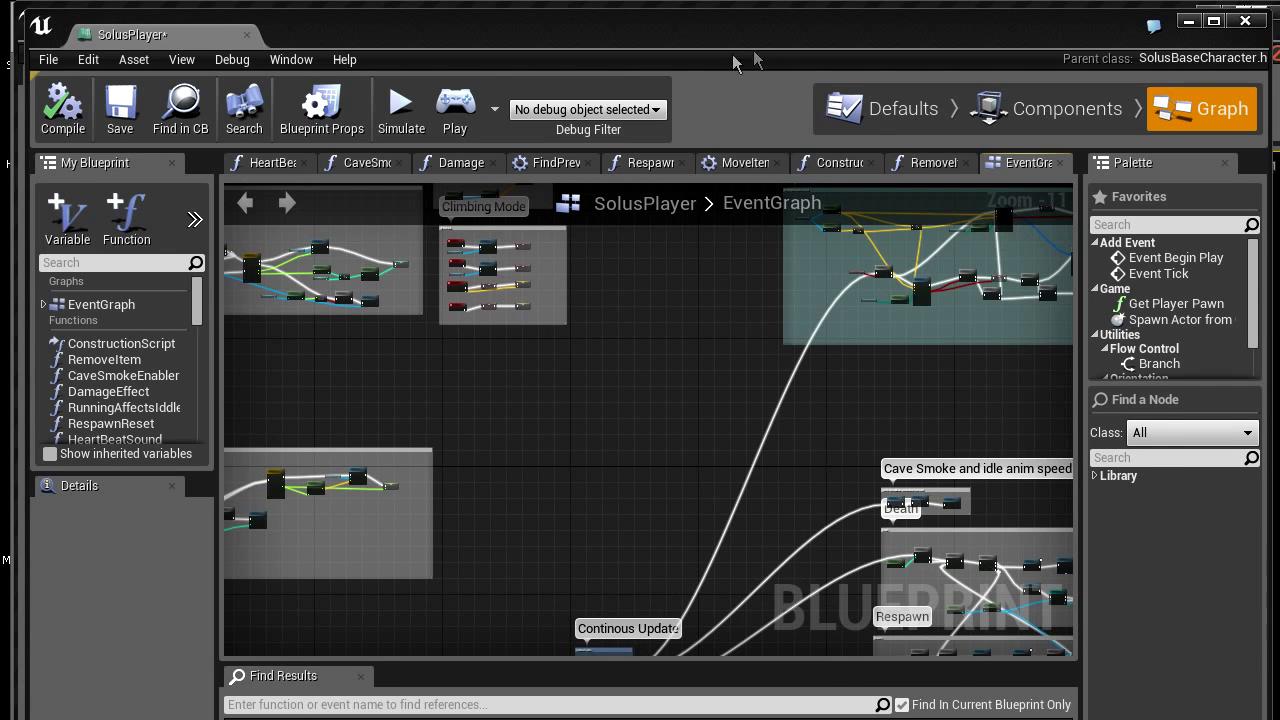
pyautogui.moveTo(731, 35); pyautogui.dragTo(1279, 240)
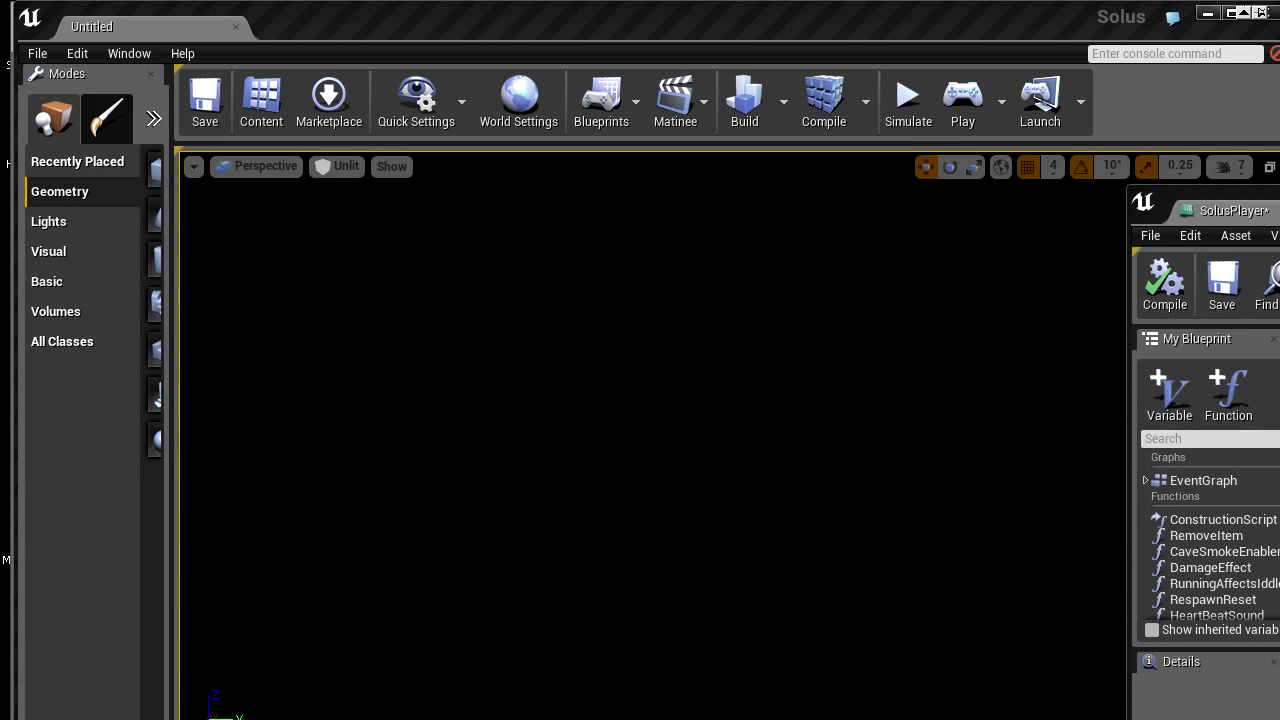
pyautogui.moveTo(1279, 209); pyautogui.dragTo(538, 24)
pyautogui.moveTo(641, 310); pyautogui.dragTo(323, 512, button='right')
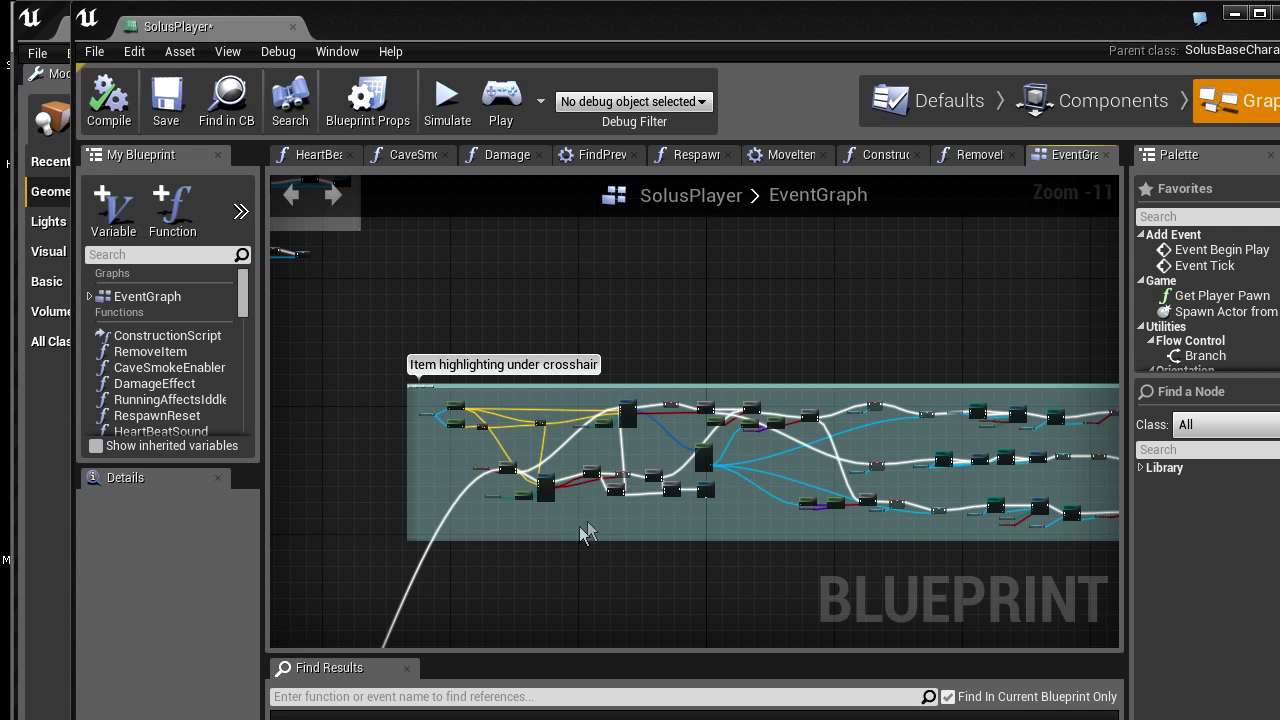
pyautogui.moveTo(648, 558); pyautogui.dragTo(672, 474, button='right')
pyautogui.scroll(4, 643, 434)
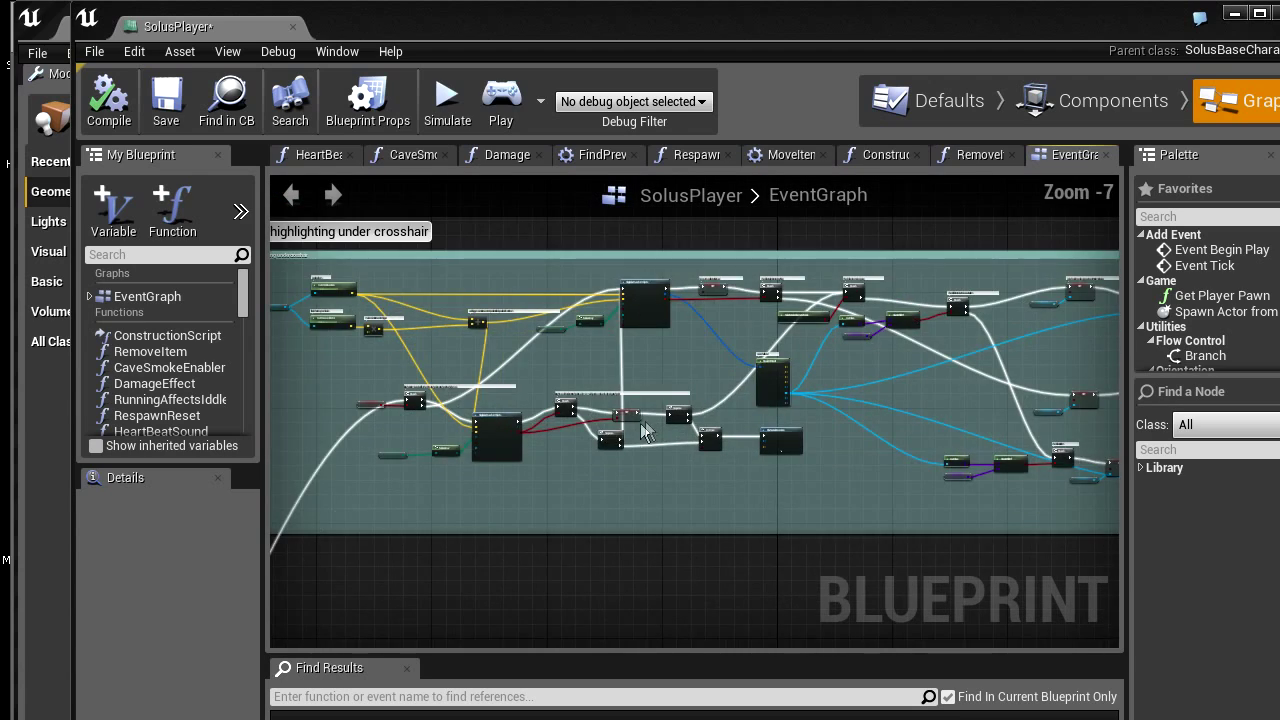
pyautogui.moveTo(598, 449); pyautogui.dragTo(620, 489, button='right')
pyautogui.scroll(-5, 787, 447)
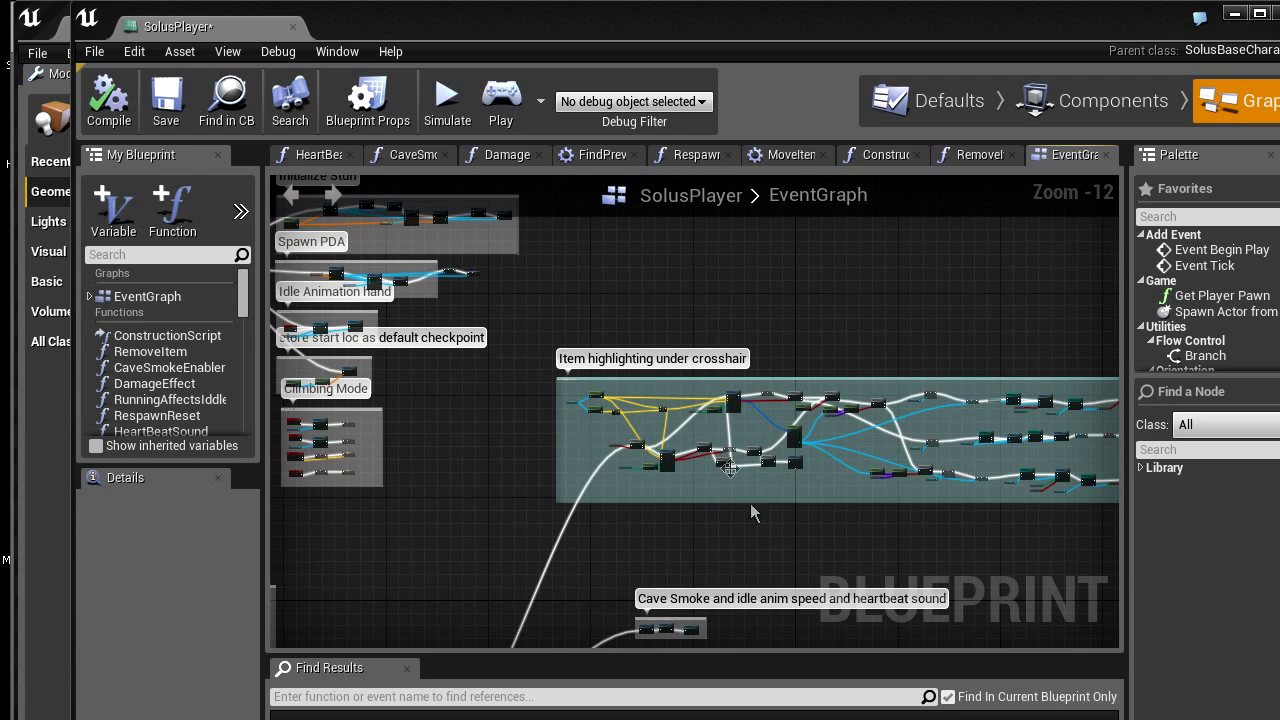
pyautogui.scroll(13, 720, 522)
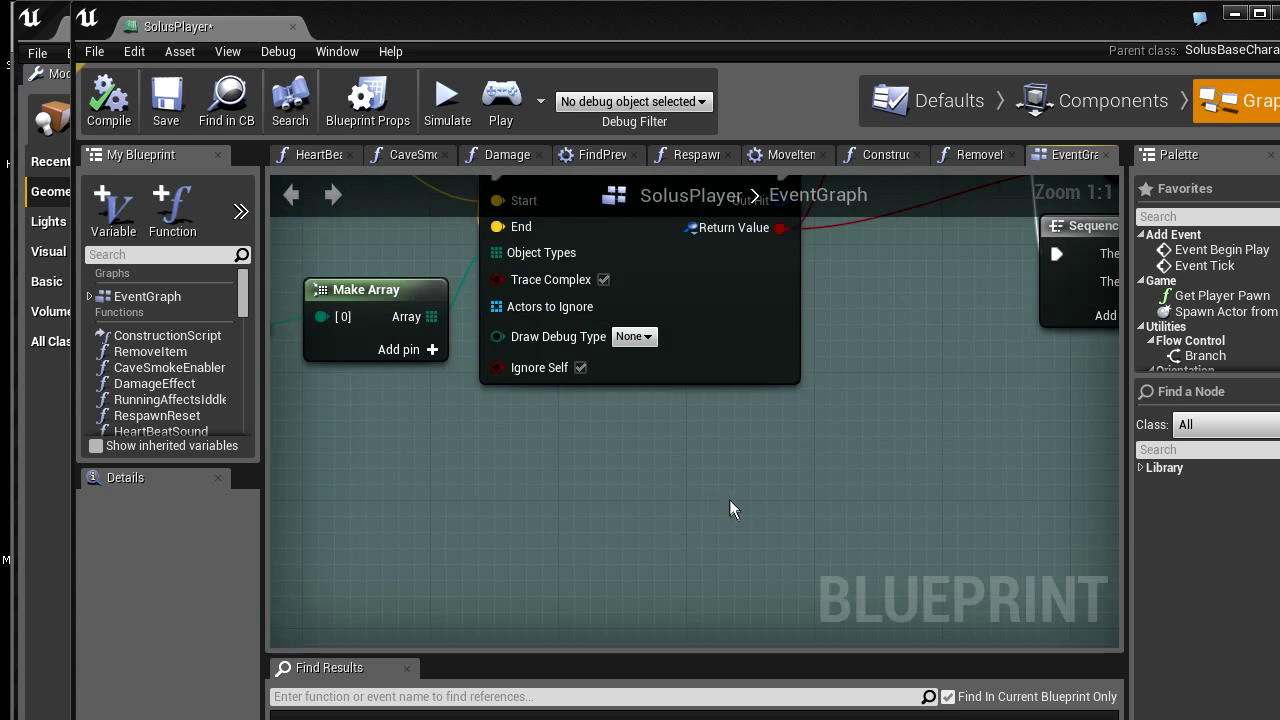
# - Add a Solus Player Health function node in the empty space below the Item highlighting group, searching the actions for "health"
pyautogui.scroll(-4, 729, 508)
pyautogui.moveTo(680, 517); pyautogui.dragTo(586, 363, button='right')
pyautogui.rightClick(583, 356)
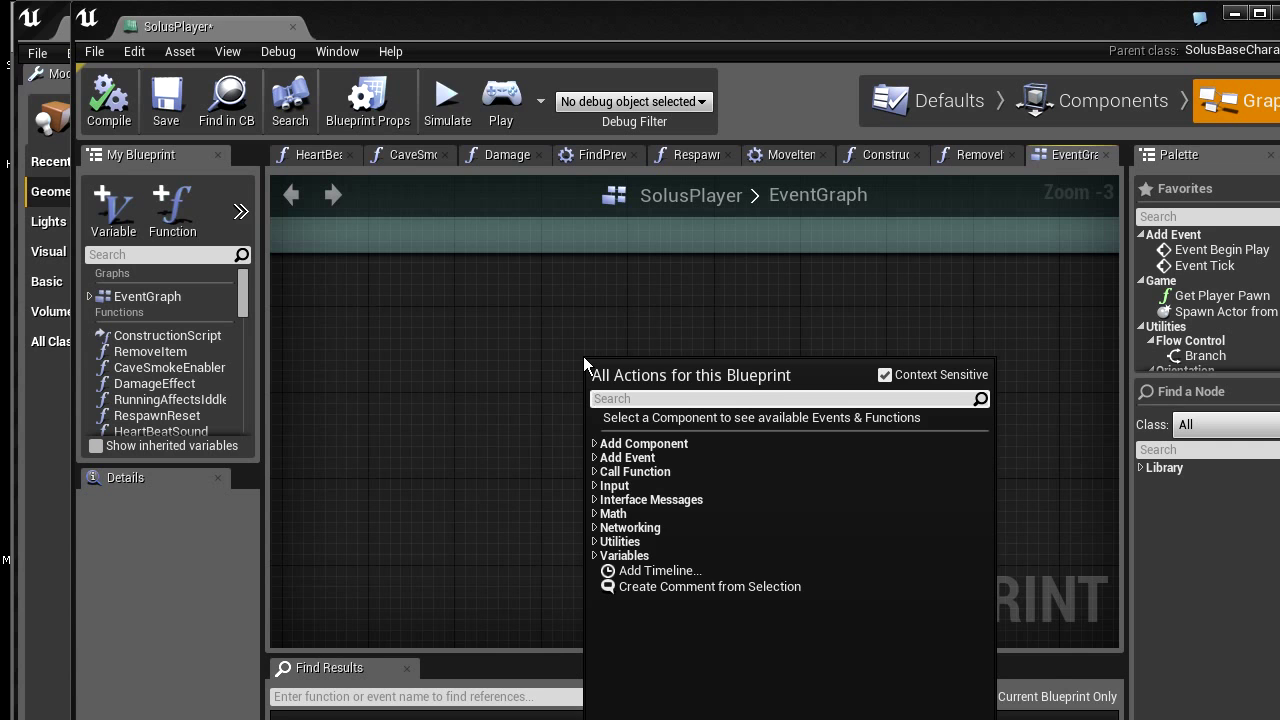
pyautogui.write('he')
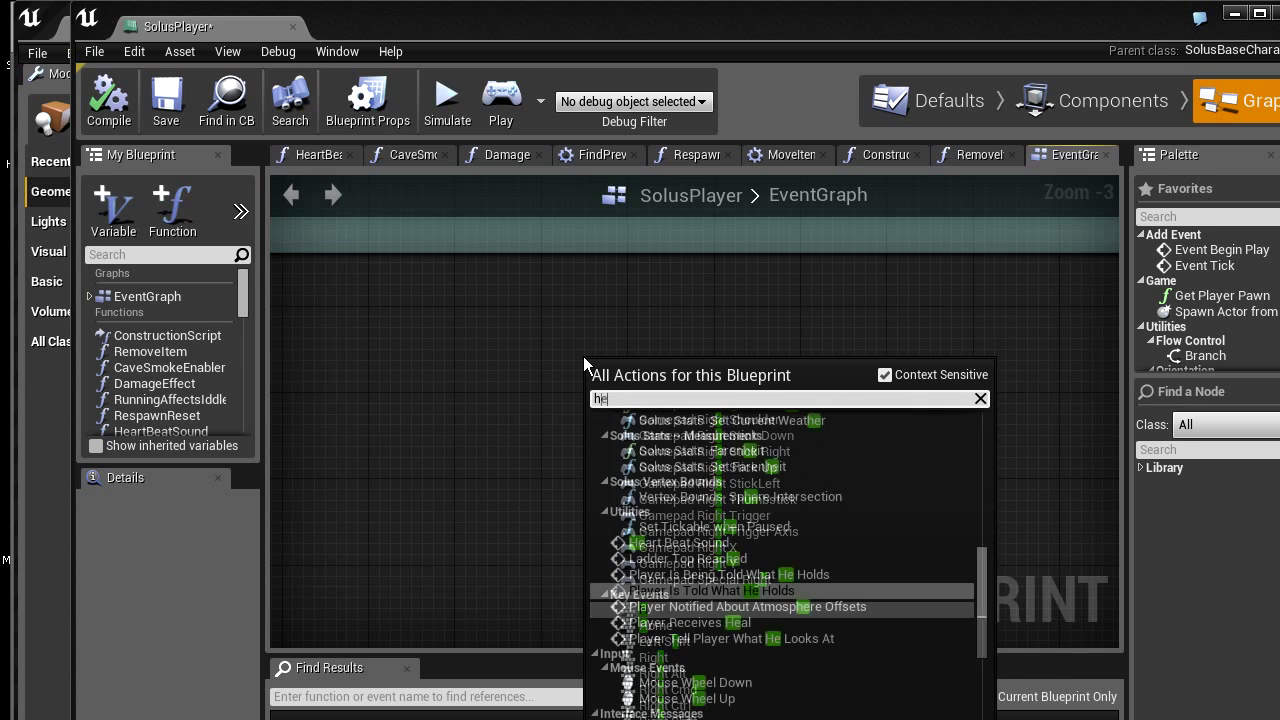
pyautogui.write('alth')
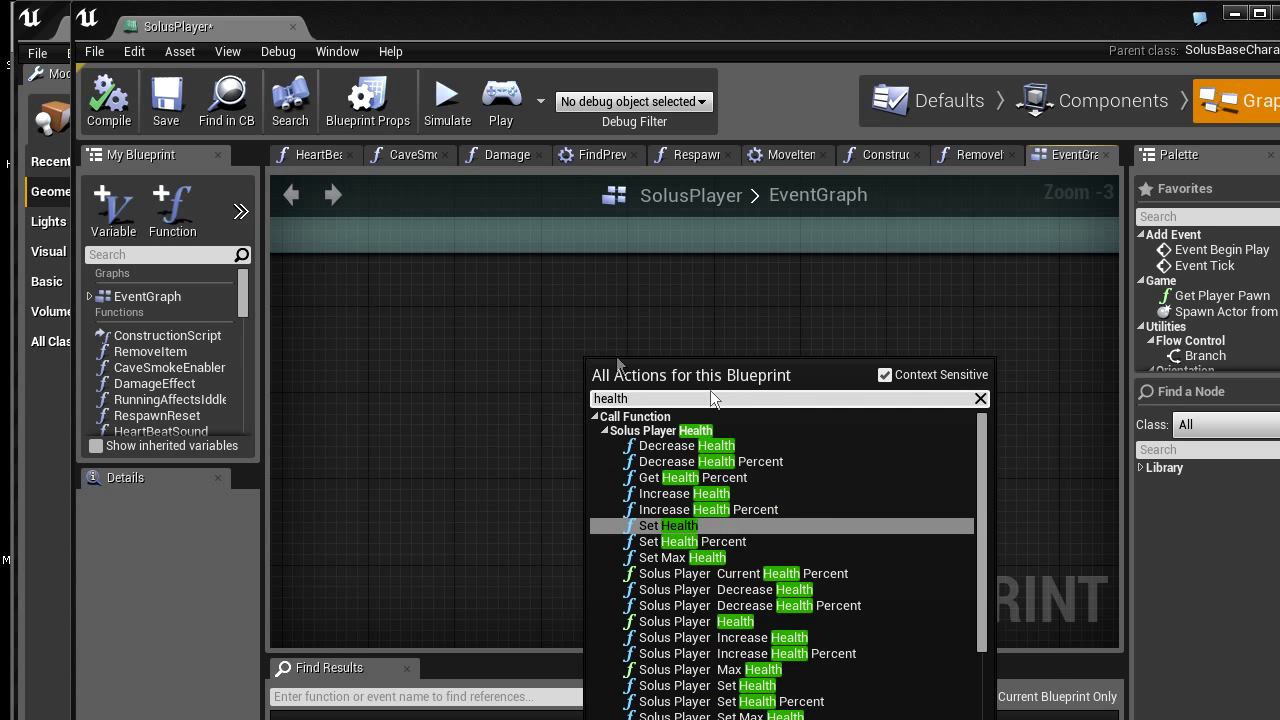
pyautogui.scroll(-3, 708, 533)
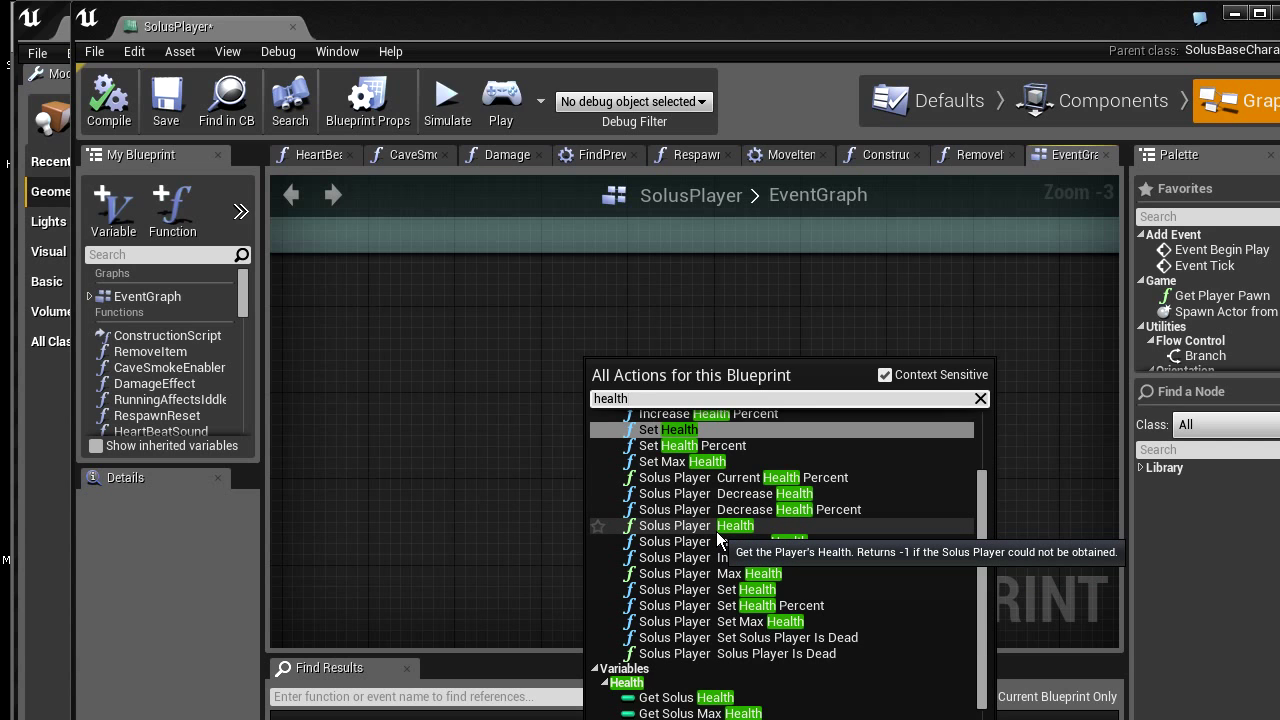
pyautogui.click(716, 531)
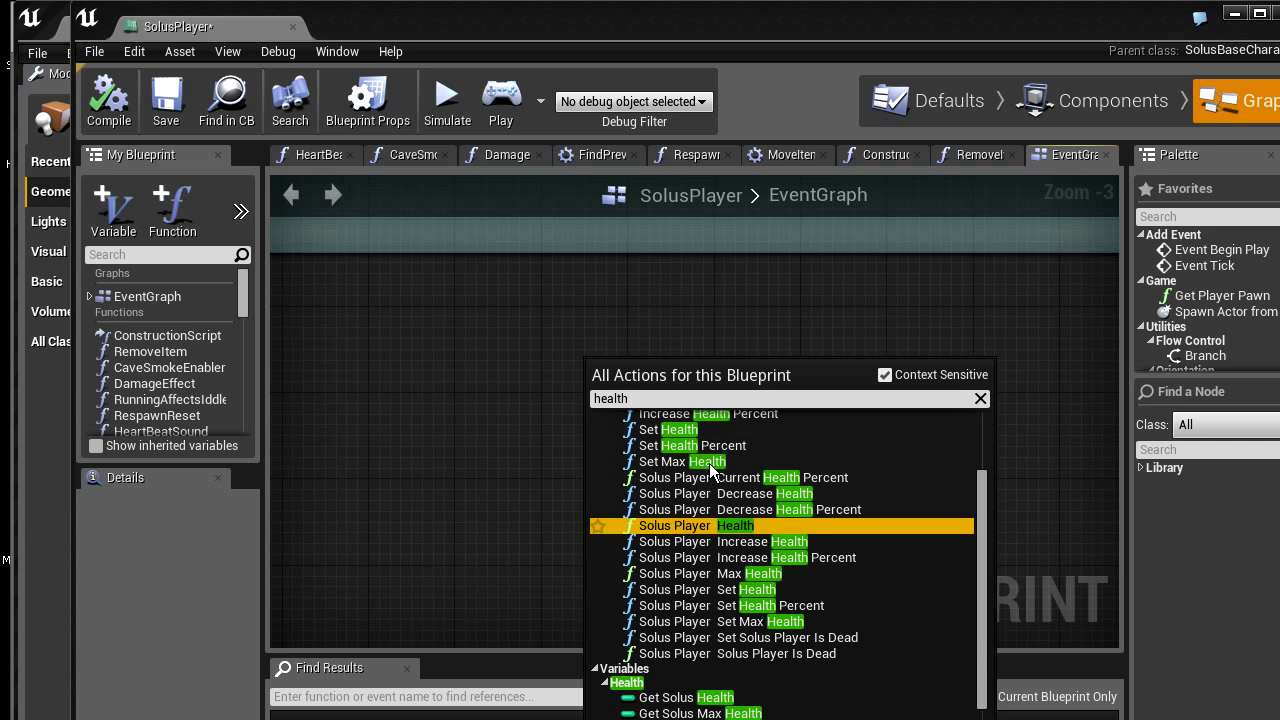
pyautogui.press('Return')
pyautogui.scroll(3, 707, 387)
# - Open the untitled level's Level Blueprint and place its window over the main editor
pyautogui.doubleClick(684, 24)
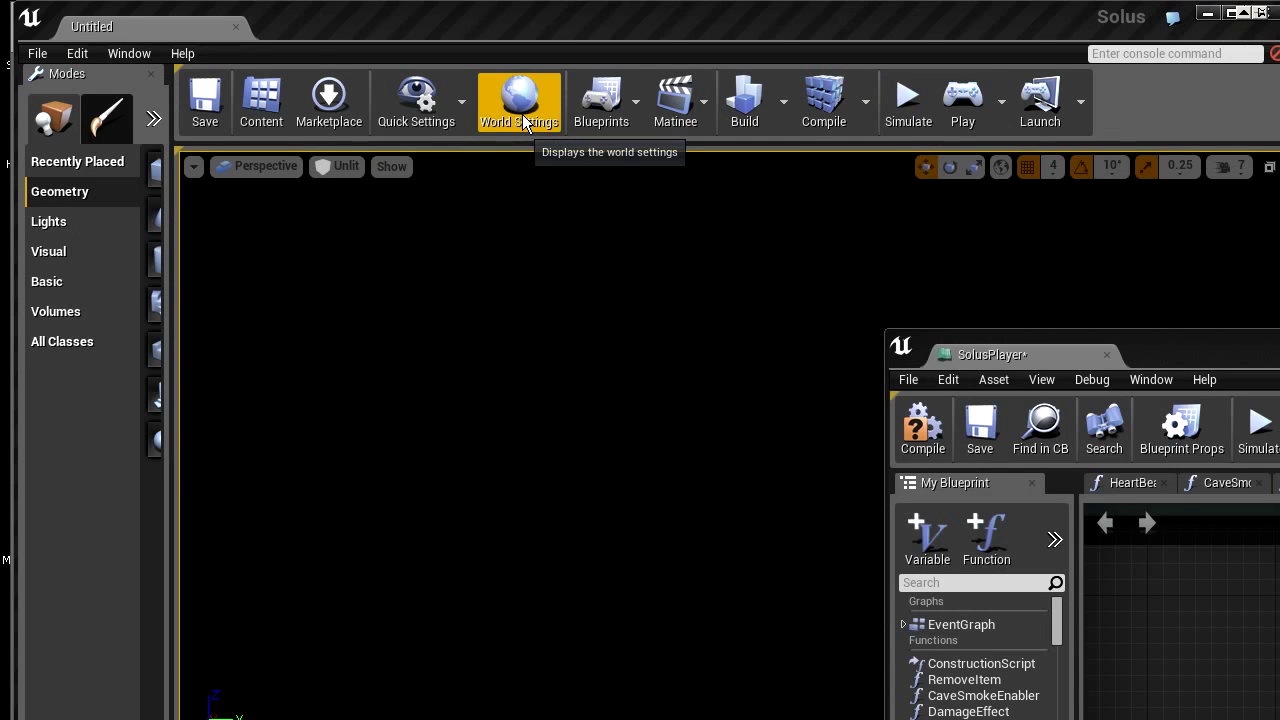
pyautogui.click(601, 103)
pyautogui.click(640, 160)
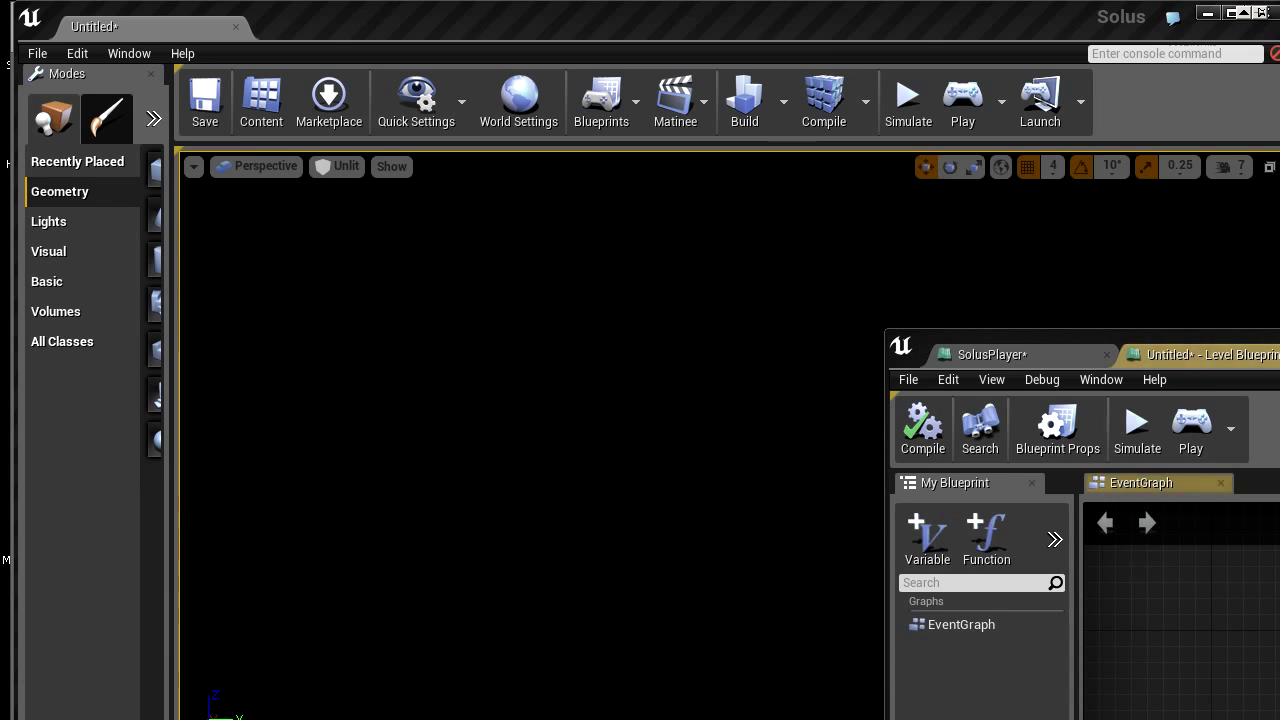
pyautogui.moveTo(1010, 325); pyautogui.dragTo(626, 26)
# - Add a Solus Player Health node to the level blueprint's event graph, searching the actions for "player health"
pyautogui.rightClick(427, 252)
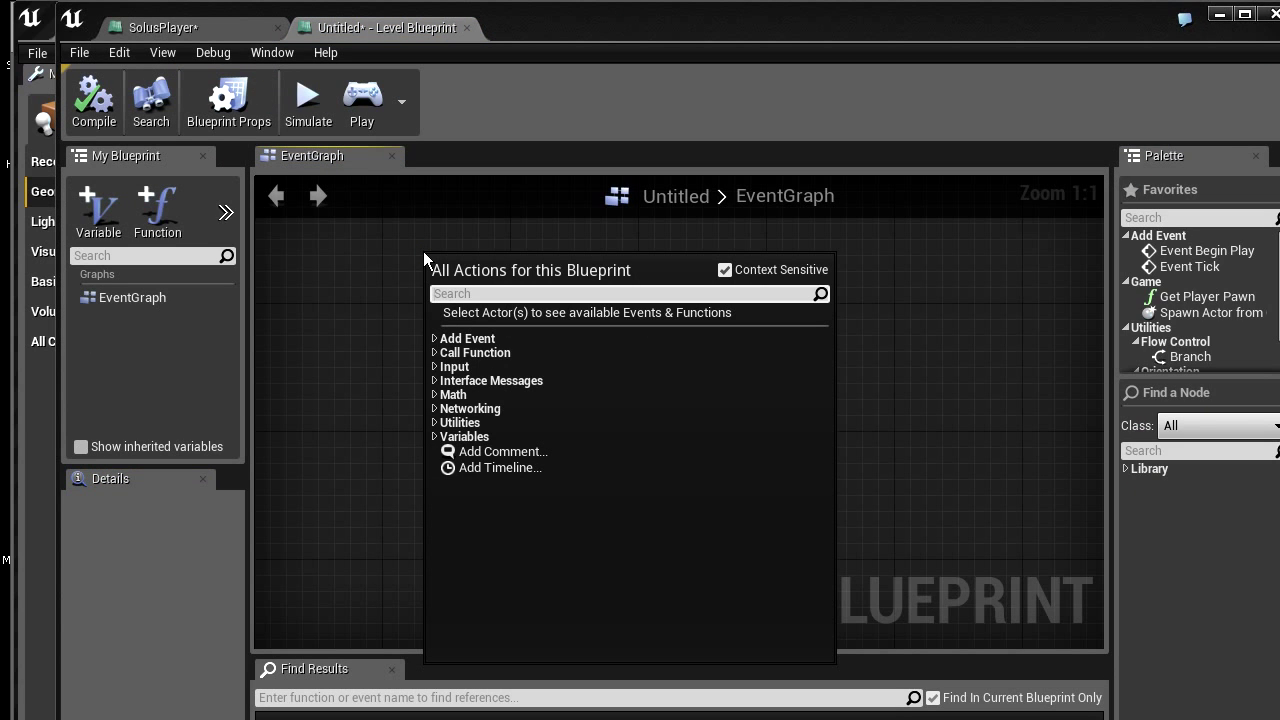
pyautogui.write('pla')
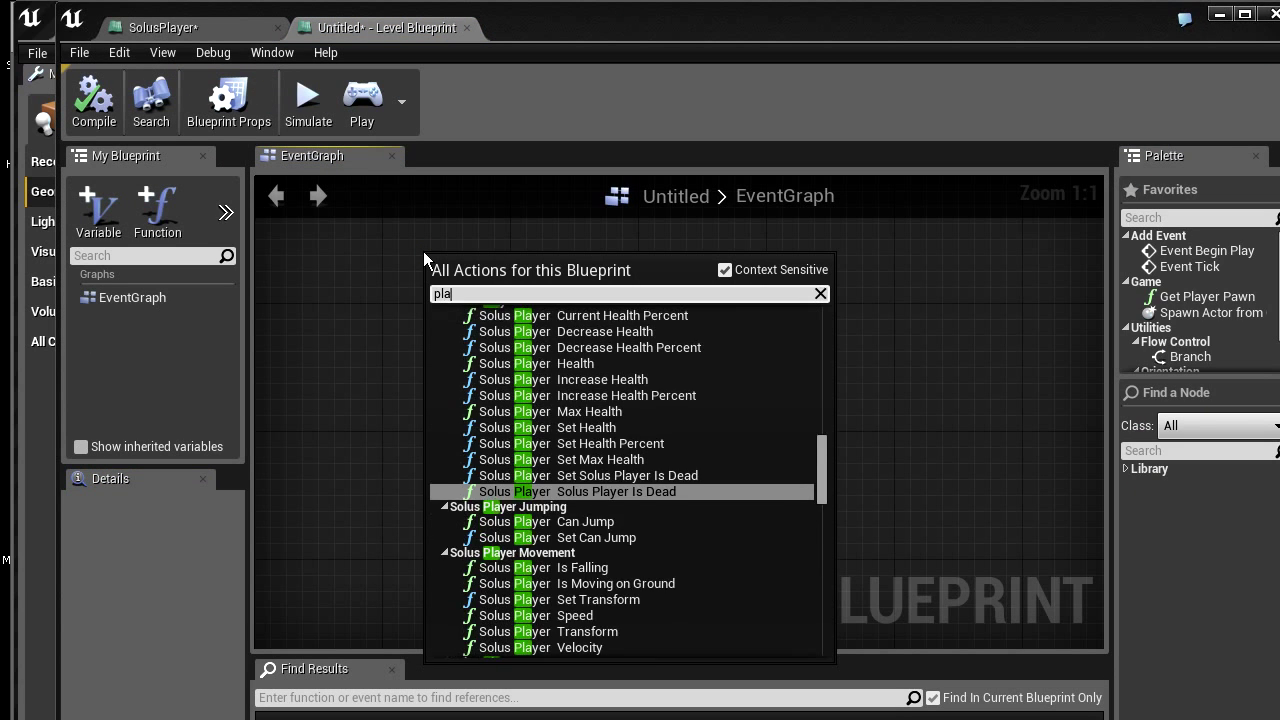
pyautogui.write('yer health')
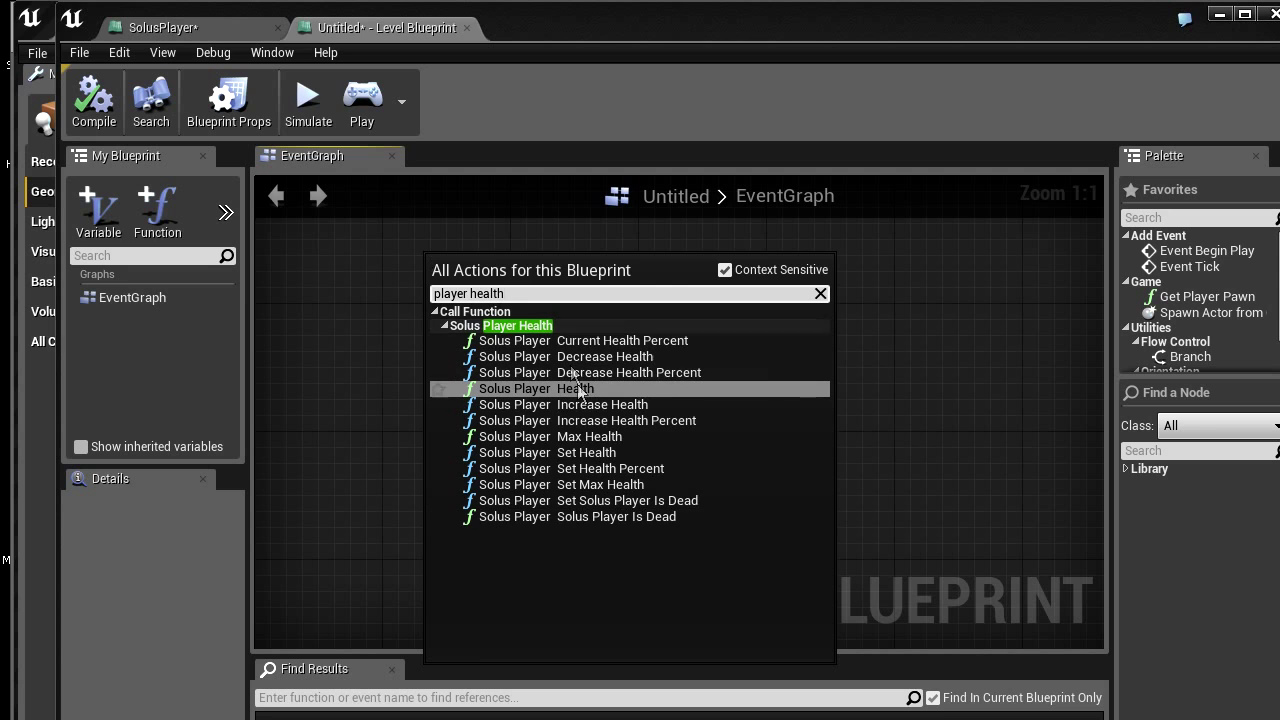
pyautogui.click(550, 394)
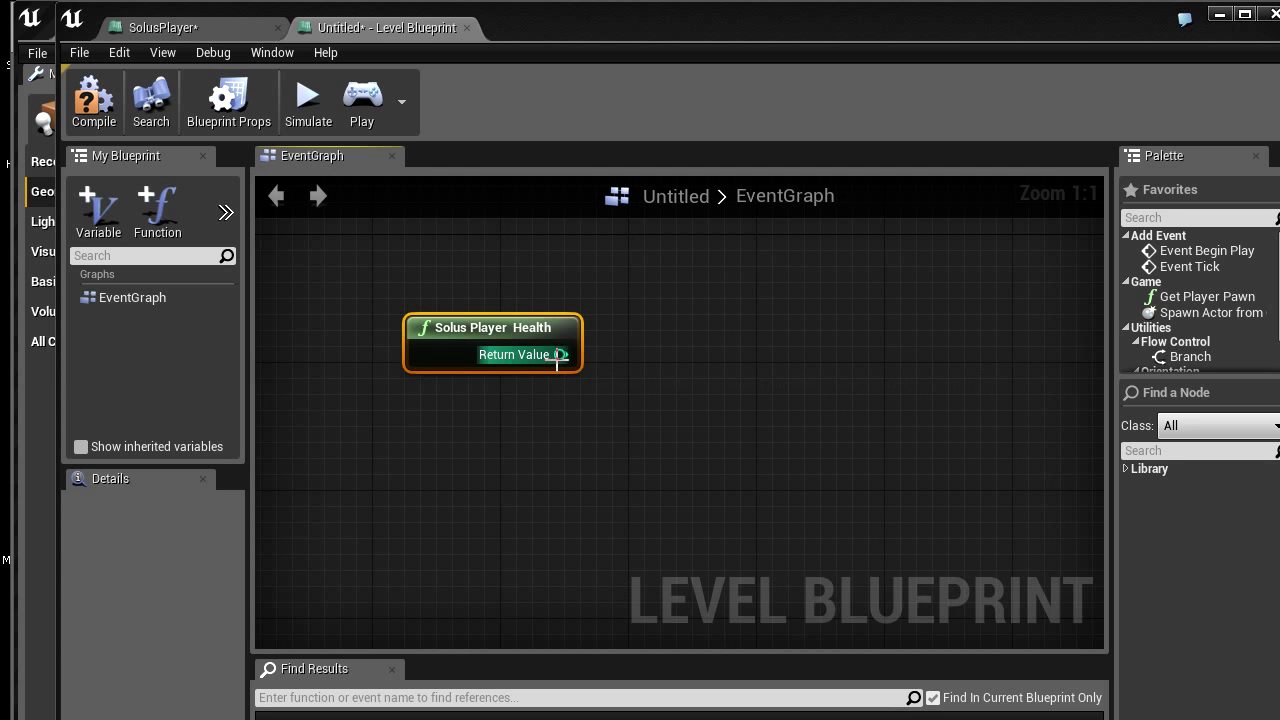
pyautogui.moveTo(561, 354); pyautogui.dragTo(735, 315)
pyautogui.rightClick(605, 421)
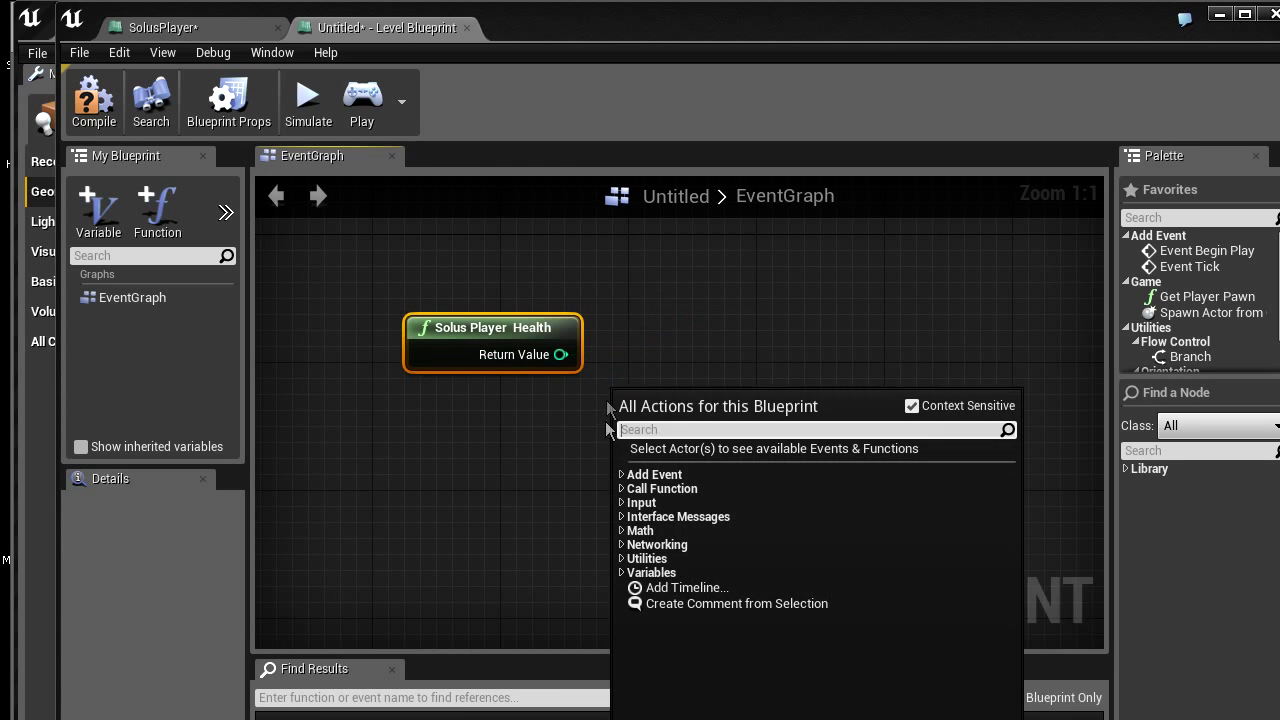
pyautogui.rightClick(620, 278)
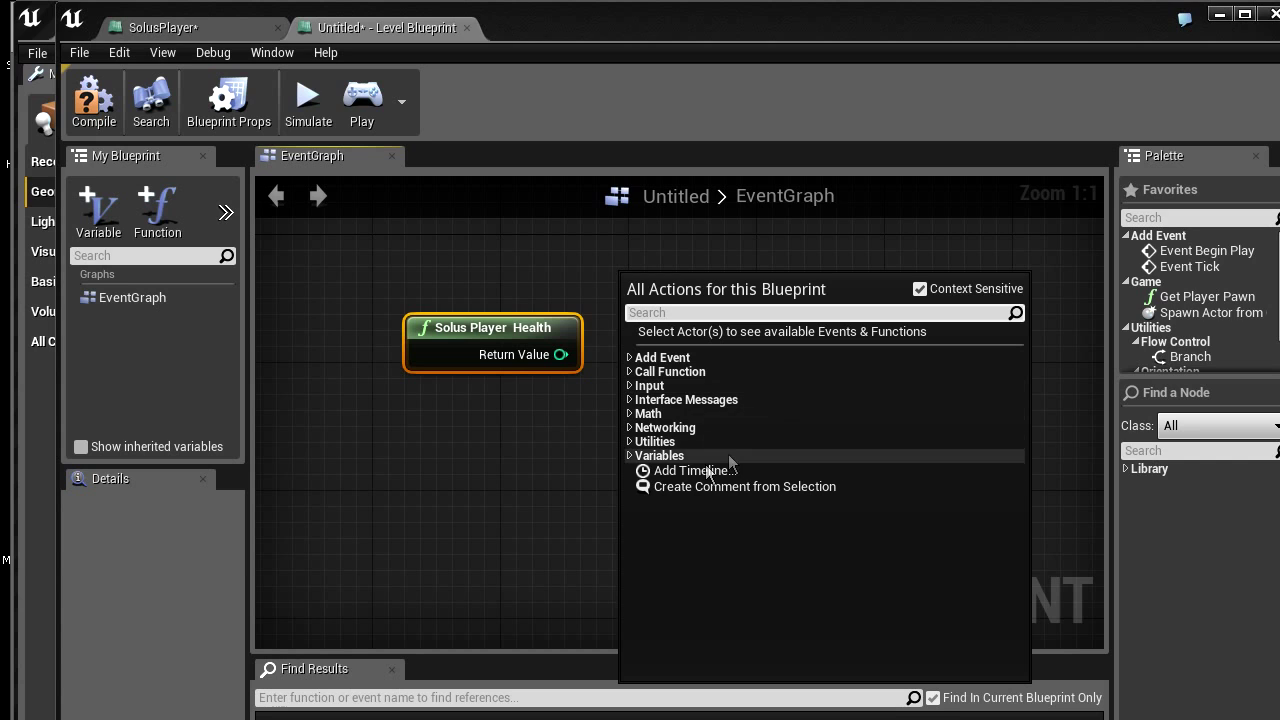
pyautogui.click(523, 276)
# - Return to the SolusPlayer event graph and add a Get Solus Player Is Indoors node in an empty area, searching for "indoor"
pyautogui.click(205, 27)
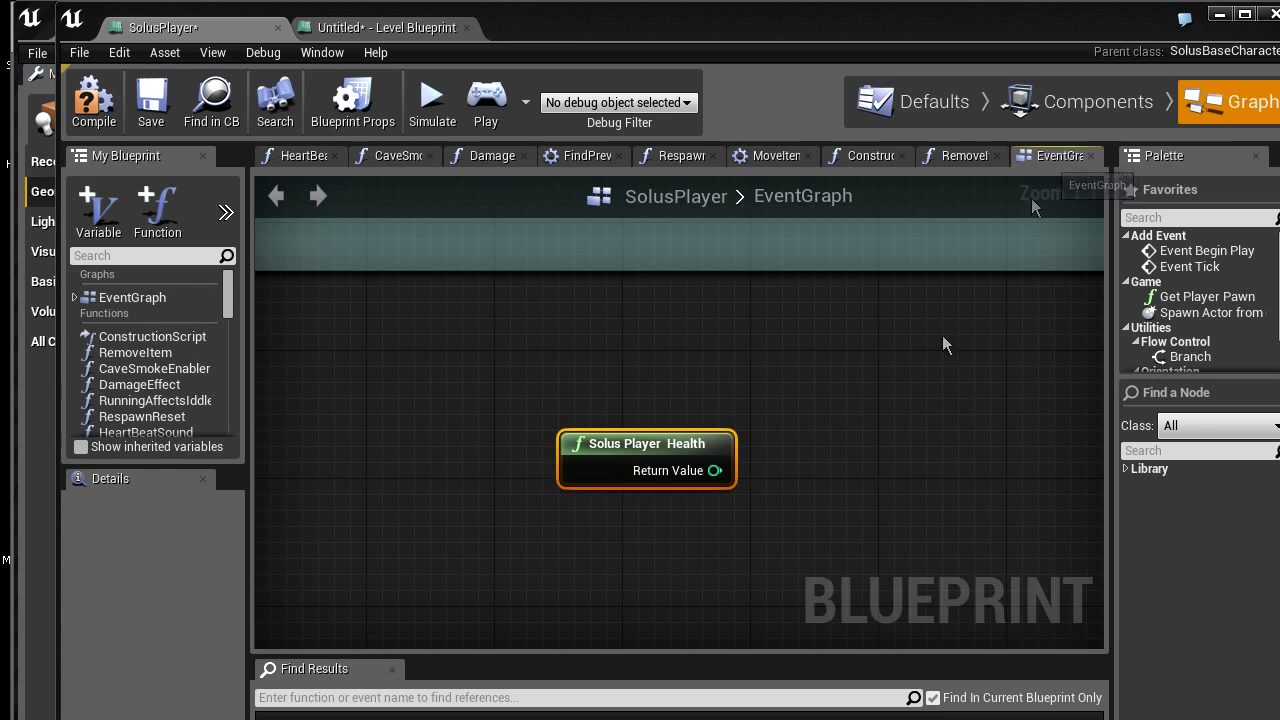
pyautogui.click(779, 366)
pyautogui.scroll(-12, 779, 366)
pyautogui.moveTo(614, 384); pyautogui.dragTo(1100, 372, button='right')
pyautogui.moveTo(727, 465); pyautogui.dragTo(823, 491, button='right')
pyautogui.moveTo(599, 554); pyautogui.dragTo(582, 457, button='right')
pyautogui.moveTo(445, 440); pyautogui.dragTo(890, 600)
pyautogui.scroll(7, 763, 471)
pyautogui.rightClick(595, 373)
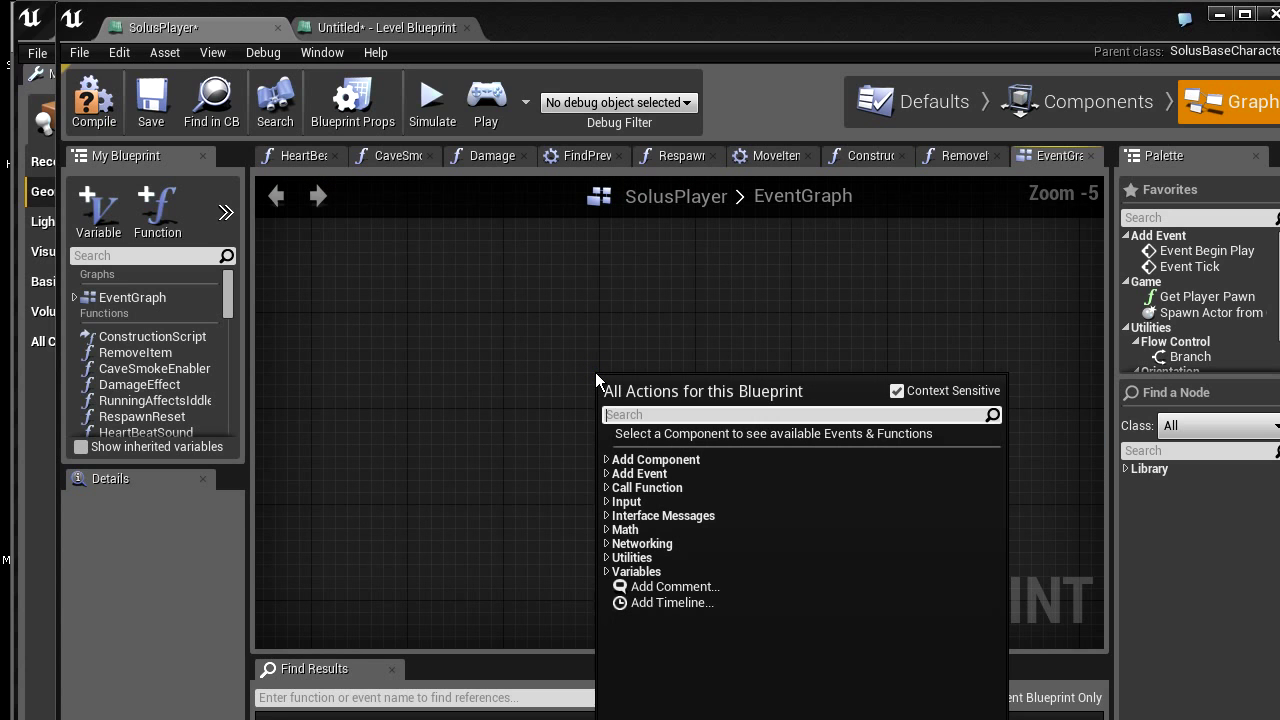
pyautogui.write('indoor')
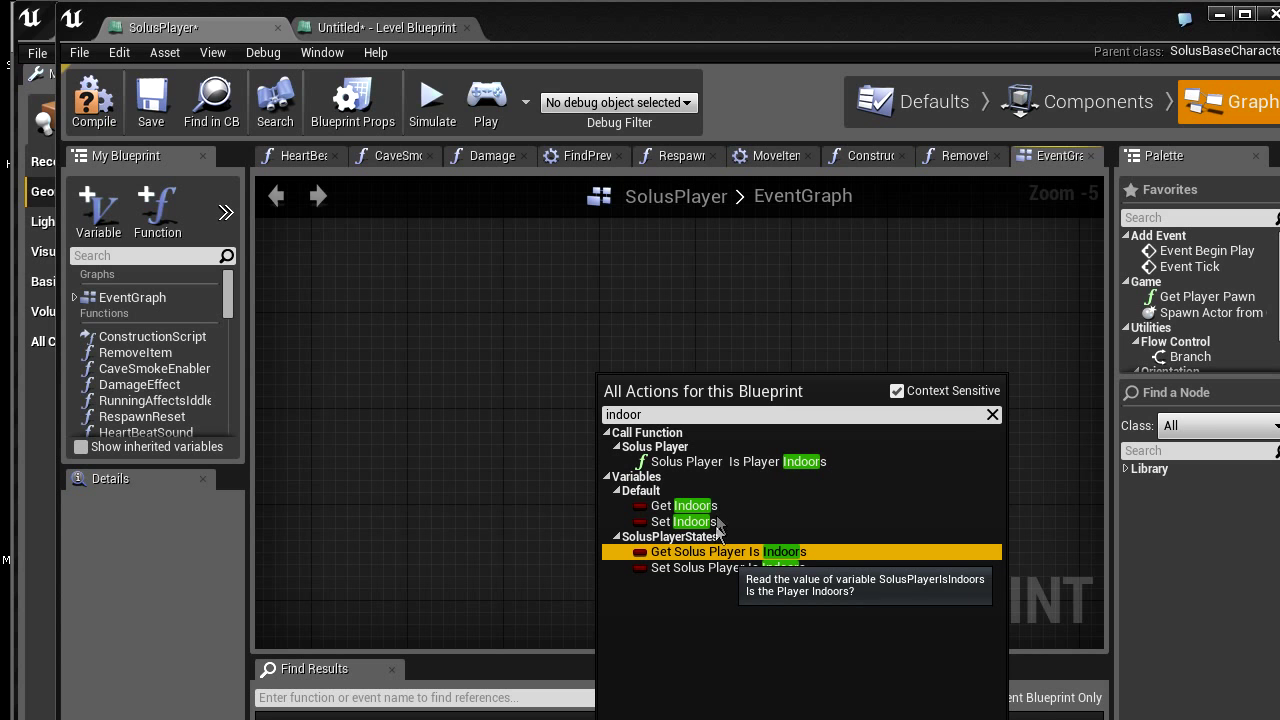
pyautogui.click(725, 551)
# - Survey the event graph's groups from Start Game and Initialize Stuff through to On Left Click, Merge Item, Switch Item and Grab Item
pyautogui.scroll(-4, 630, 400)
pyautogui.scroll(9, 629, 443)
pyautogui.scroll(-12, 736, 420)
pyautogui.moveTo(815, 432); pyautogui.dragTo(650, 582, button='right')
pyautogui.moveTo(768, 405); pyautogui.dragTo(783, 629, button='right')
pyautogui.moveTo(798, 546)
pyautogui.mouseDown(button='right')
pyautogui.moveTo(789, 586)
pyautogui.moveTo(790, 560)
pyautogui.mouseUp(button='right')
pyautogui.moveTo(555, 575); pyautogui.dragTo(632, 562, button='right')
pyautogui.moveTo(585, 642); pyautogui.dragTo(575, 441, button='right')
pyautogui.moveTo(655, 405); pyautogui.dragTo(620, 593, button='right')
pyautogui.moveTo(1045, 522); pyautogui.dragTo(668, 440, button='right')
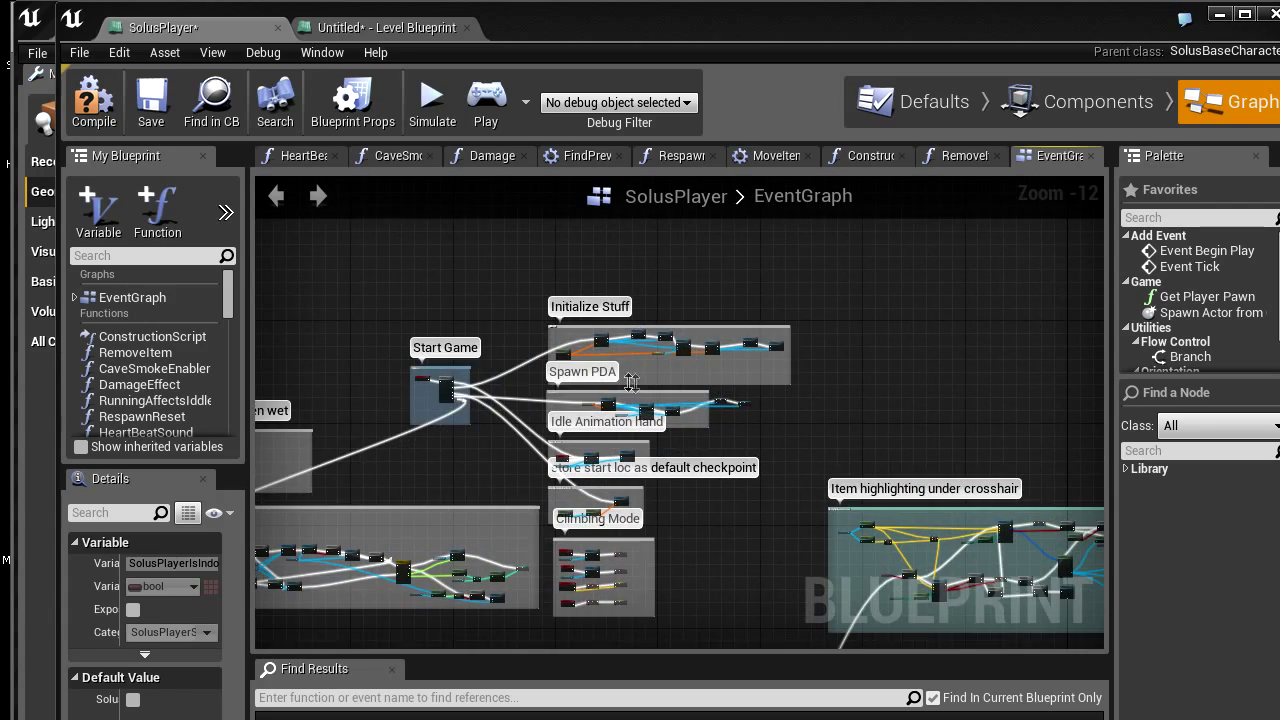
pyautogui.moveTo(629, 383); pyautogui.dragTo(727, 278, button='right')
pyautogui.moveTo(804, 390); pyautogui.dragTo(861, 281, button='right')
pyautogui.moveTo(649, 617); pyautogui.dragTo(707, 539, button='right')
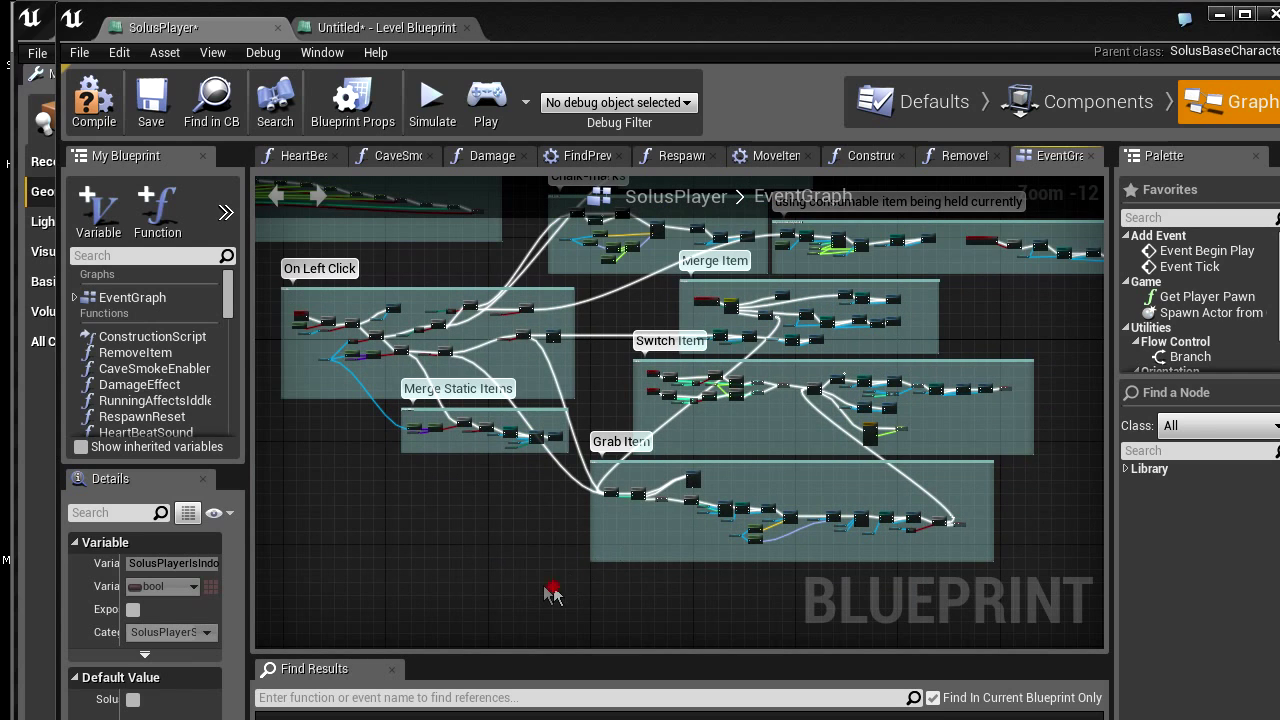
# - Examine the item-handling groups in the event graph, including Merge Item, Switch Item, Grab Item, Chalk-marks, Flashlight and the consumable item logic
pyautogui.moveTo(555, 584); pyautogui.dragTo(1060, 350)
pyautogui.moveTo(1033, 330); pyautogui.dragTo(817, 390, button='right')
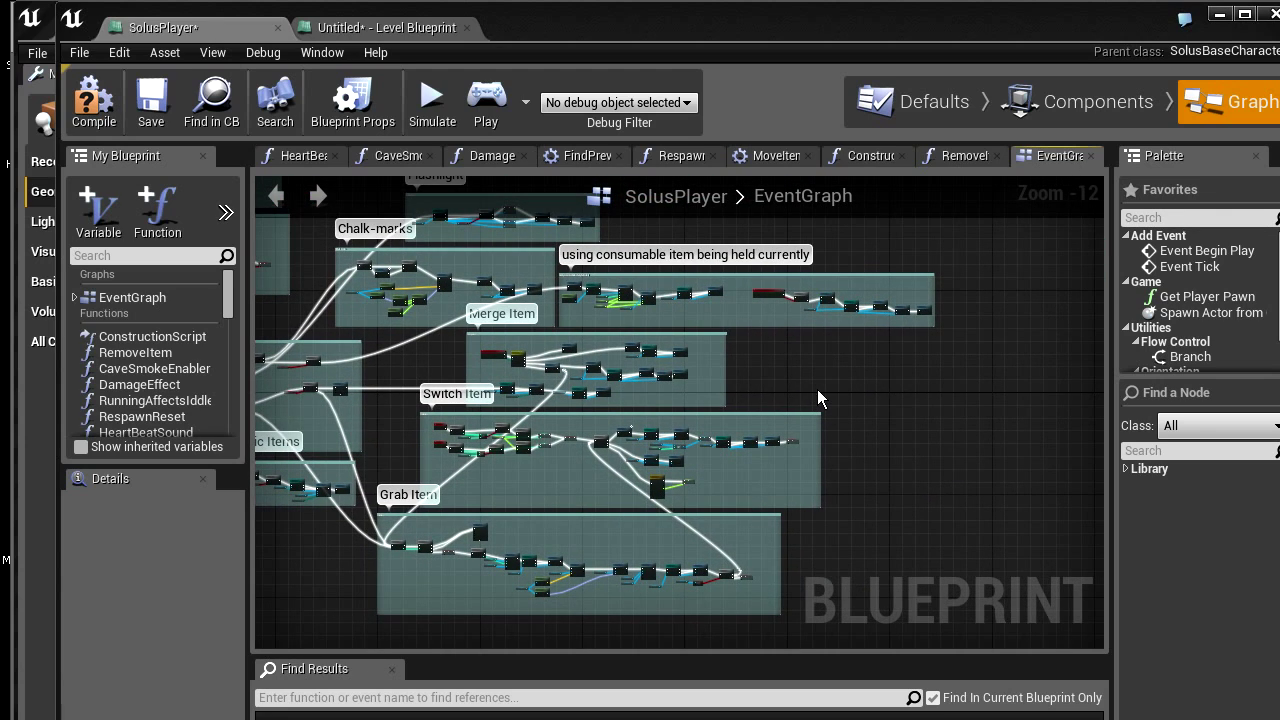
pyautogui.moveTo(838, 569); pyautogui.dragTo(907, 575, button='right')
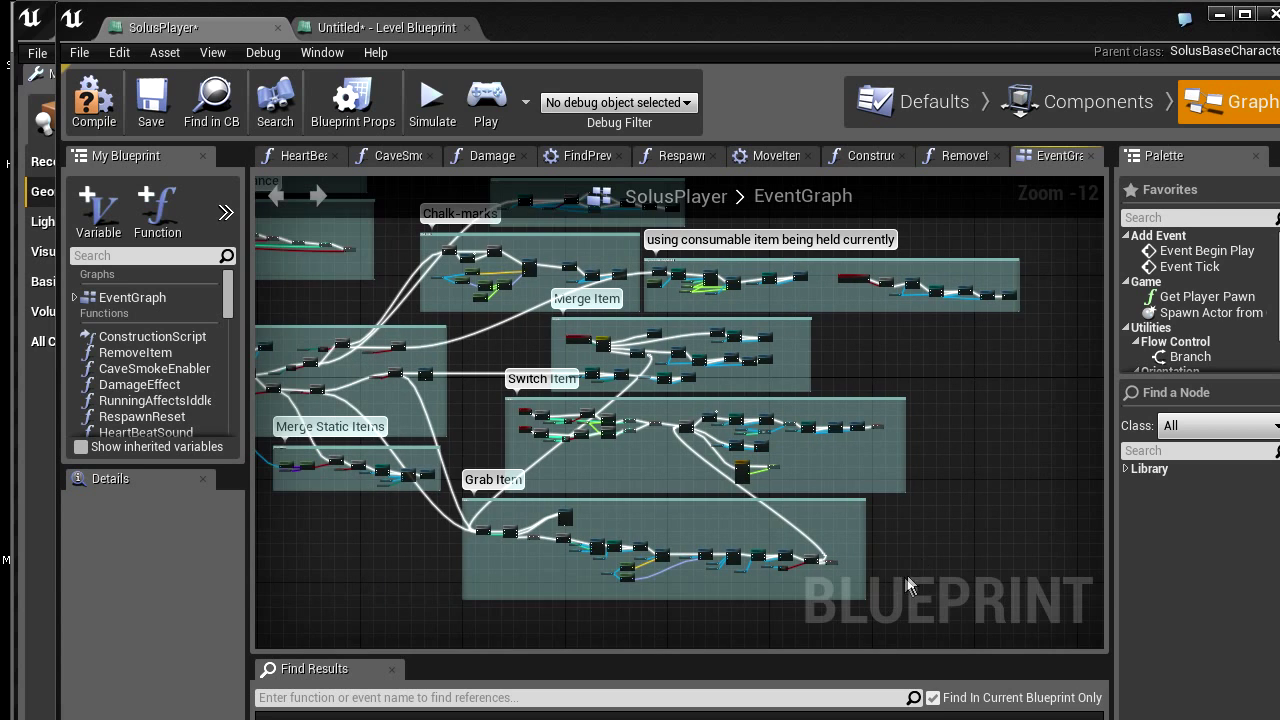
pyautogui.moveTo(917, 580); pyautogui.dragTo(460, 400)
pyautogui.moveTo(462, 402); pyautogui.dragTo(640, 437, button='right')
pyautogui.moveTo(801, 556); pyautogui.dragTo(769, 535, button='right')
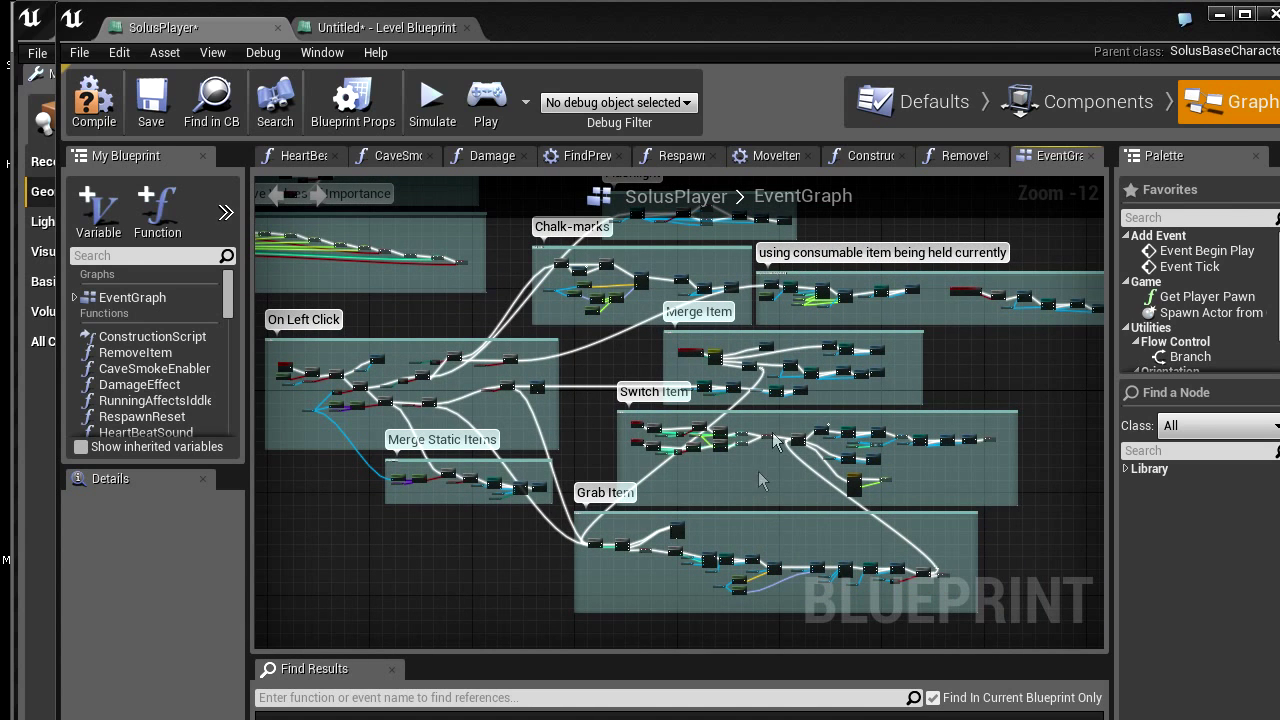
pyautogui.moveTo(646, 34)
pyautogui.mouseDown()
pyautogui.moveTo(1157, 163)
pyautogui.moveTo(603, 29)
pyautogui.moveTo(676, 40)
pyautogui.moveTo(632, 32)
pyautogui.moveTo(634, 51)
pyautogui.mouseUp()
pyautogui.moveTo(772, 342); pyautogui.dragTo(755, 430, button='right')
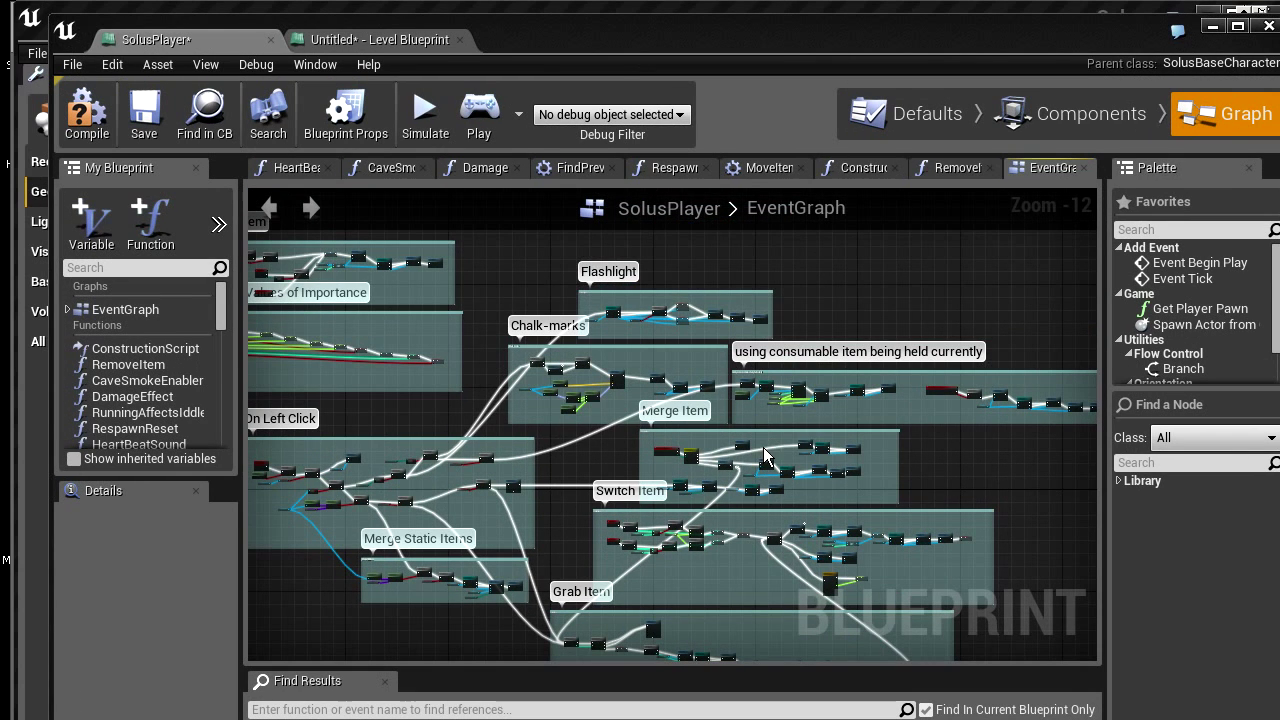
# - Go back past Continous Update to the Damage group and inspect its branching node rows up close, including the second row's nodes
pyautogui.moveTo(650, 448); pyautogui.dragTo(721, 463, button='right')
pyautogui.moveTo(525, 435); pyautogui.dragTo(906, 469, button='right')
pyautogui.moveTo(556, 529); pyautogui.dragTo(703, 569, button='right')
pyautogui.moveTo(381, 532); pyautogui.dragTo(667, 507, button='right')
pyautogui.moveTo(340, 295); pyautogui.dragTo(1032, 471)
pyautogui.click(866, 600)
pyautogui.moveTo(866, 600); pyautogui.dragTo(882, 380, button='right')
pyautogui.scroll(3, 715, 457)
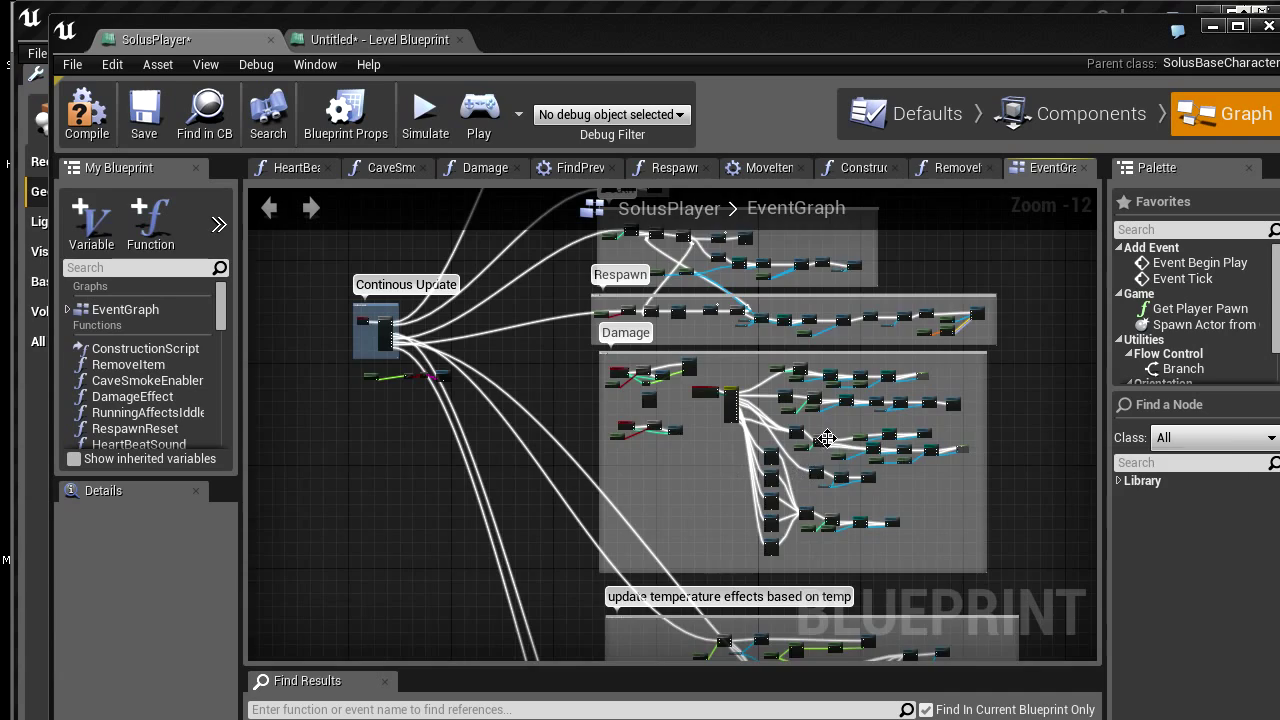
pyautogui.scroll(-3, 808, 480)
pyautogui.scroll(2, 818, 500)
pyautogui.moveTo(929, 435); pyautogui.dragTo(672, 386)
pyautogui.scroll(4, 758, 432)
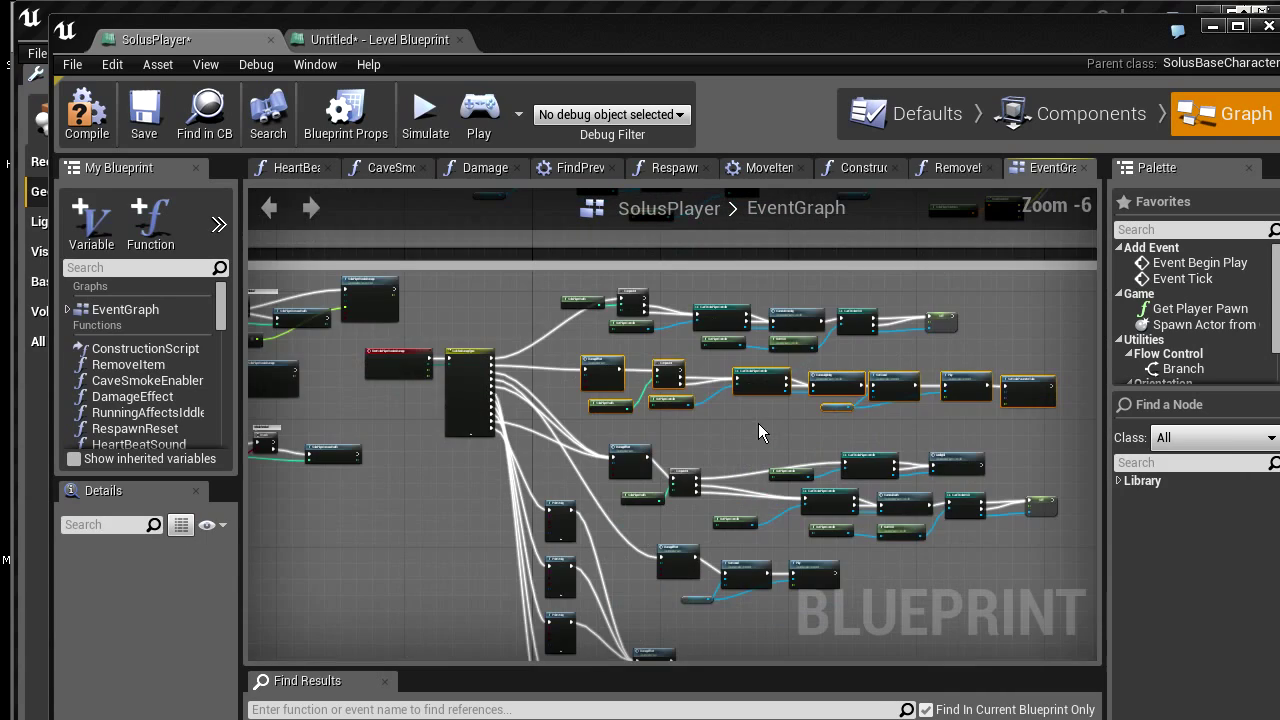
pyautogui.click(747, 425)
pyautogui.scroll(-4, 749, 430)
pyautogui.moveTo(532, 44); pyautogui.dragTo(500, 34)
pyautogui.scroll(-2, 546, 376)
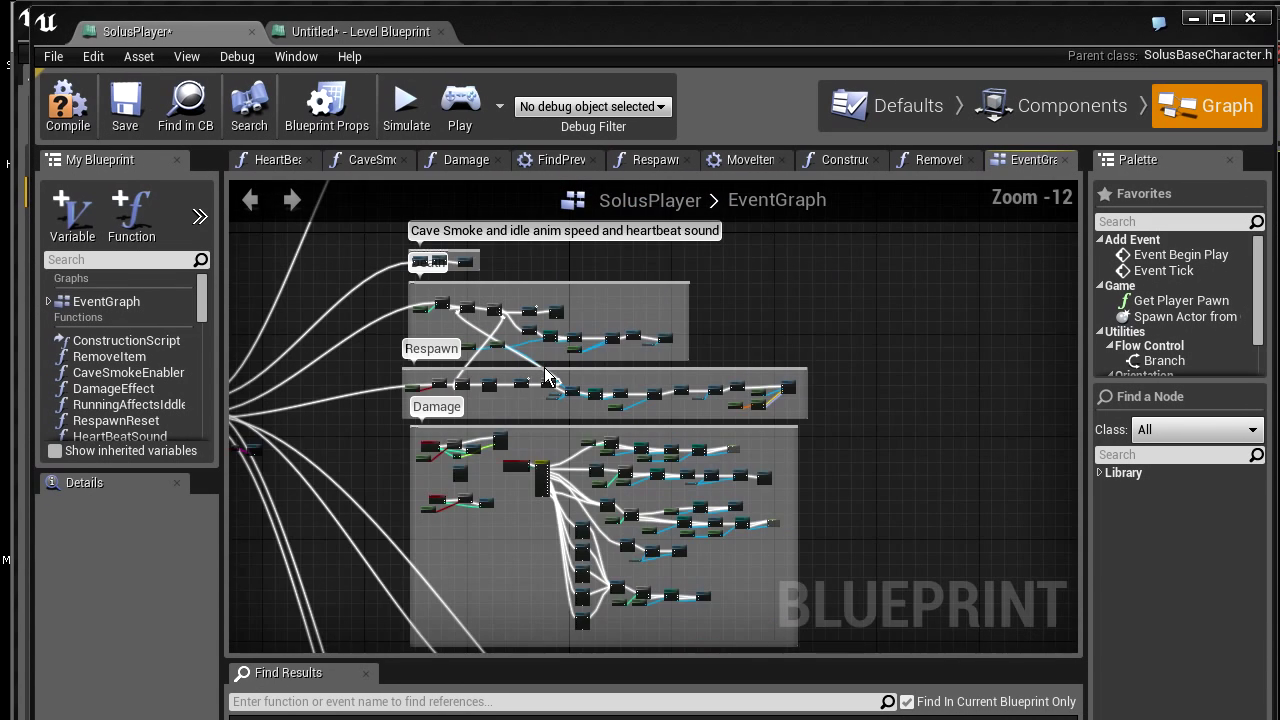
# - Survey the event graph from Cave Smoke and Item highlighting under crosshair across to On Left Click and Merge Static Items
pyautogui.moveTo(604, 356); pyautogui.dragTo(609, 540, button='right')
pyautogui.moveTo(703, 364); pyautogui.dragTo(672, 574, button='right')
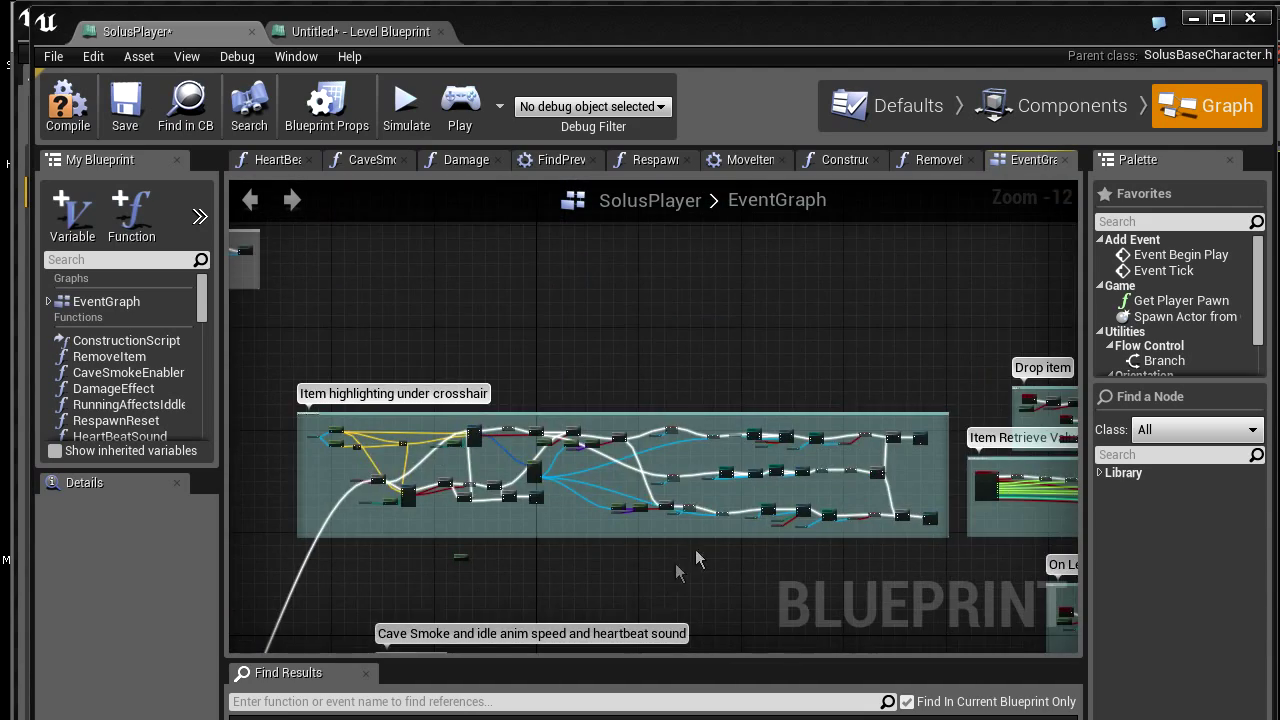
pyautogui.moveTo(786, 545); pyautogui.dragTo(546, 478, button='right')
pyautogui.moveTo(686, 481)
pyautogui.mouseDown(button='right')
pyautogui.moveTo(666, 470)
pyautogui.moveTo(731, 451)
pyautogui.moveTo(697, 461)
pyautogui.mouseUp(button='right')
pyautogui.moveTo(755, 553); pyautogui.dragTo(403, 440, button='right')
pyautogui.moveTo(745, 452); pyautogui.dragTo(503, 410, button='right')
pyautogui.moveTo(406, 560); pyautogui.dragTo(517, 473, button='right')
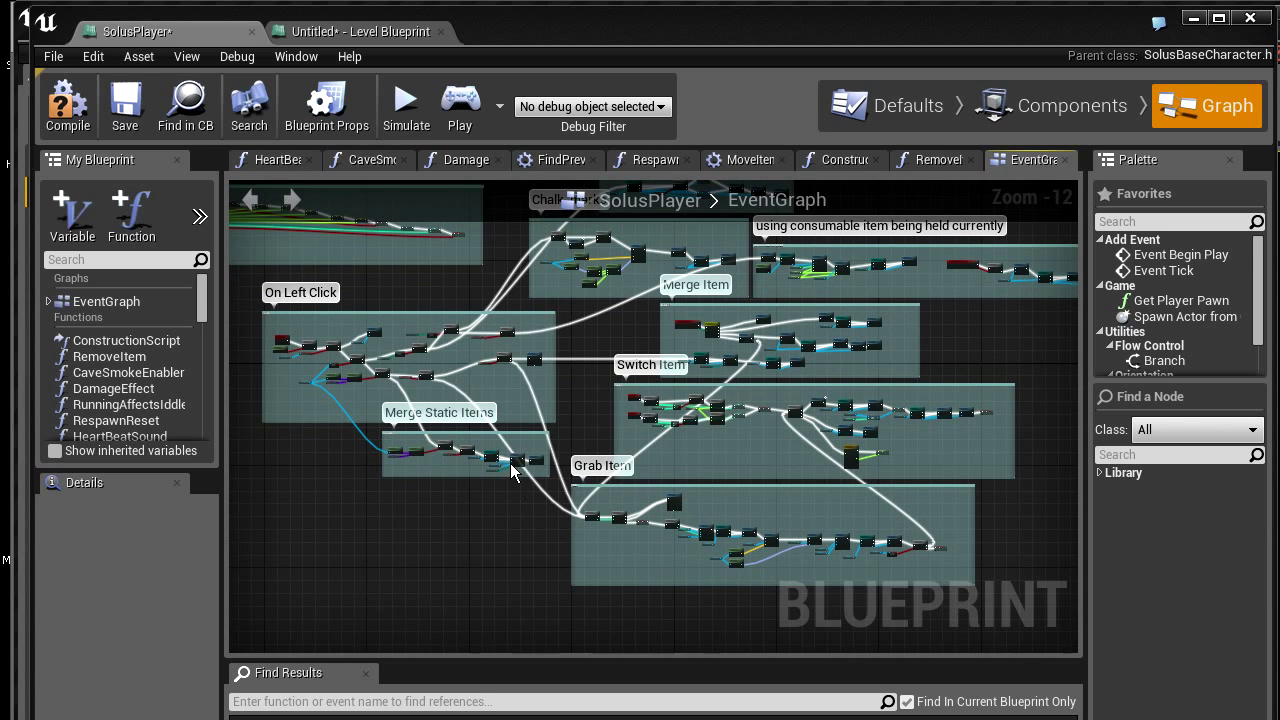
# - Review the Damage, temperature effects, PDA Animation and position, Hand Animation and Position, and water behaviour groups
pyautogui.moveTo(608, 340); pyautogui.dragTo(745, 459, button='right')
pyautogui.moveTo(442, 462); pyautogui.dragTo(905, 414, button='right')
pyautogui.moveTo(636, 522); pyautogui.dragTo(977, 514, button='right')
pyautogui.moveTo(913, 540); pyautogui.dragTo(900, 360, button='right')
pyautogui.moveTo(901, 617); pyautogui.dragTo(890, 430, button='right')
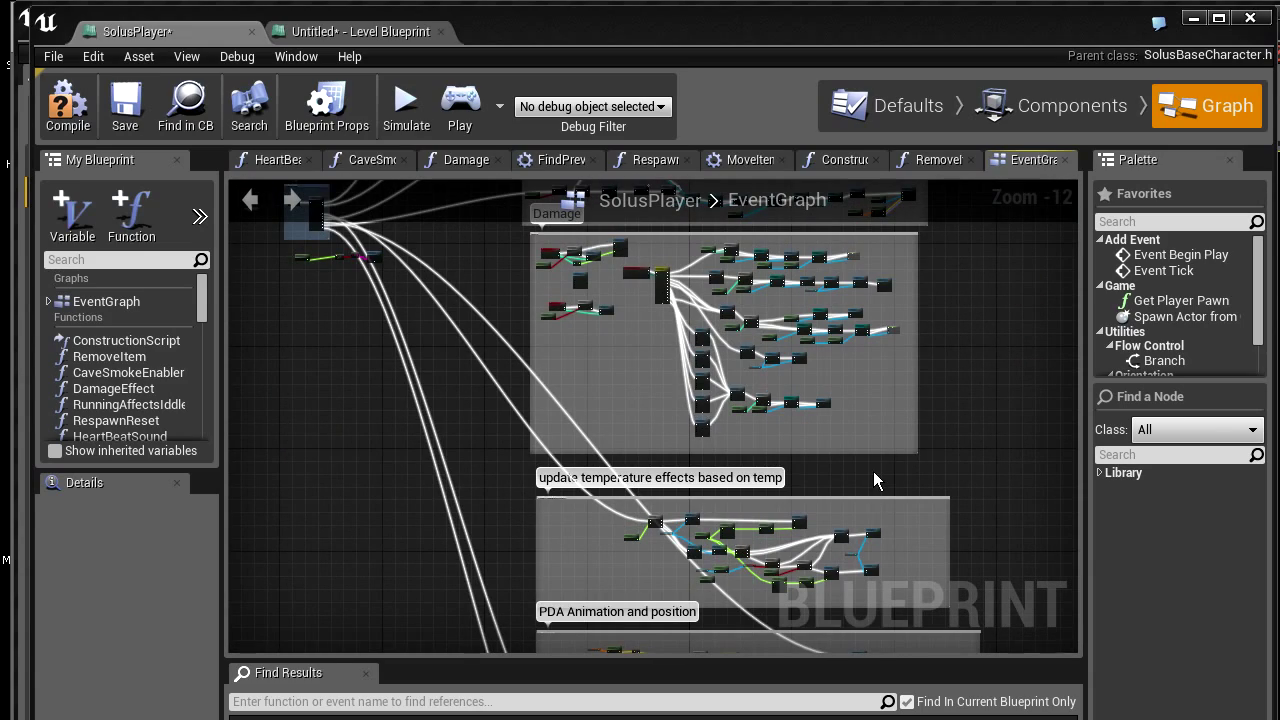
pyautogui.moveTo(874, 480); pyautogui.dragTo(778, 432, button='right')
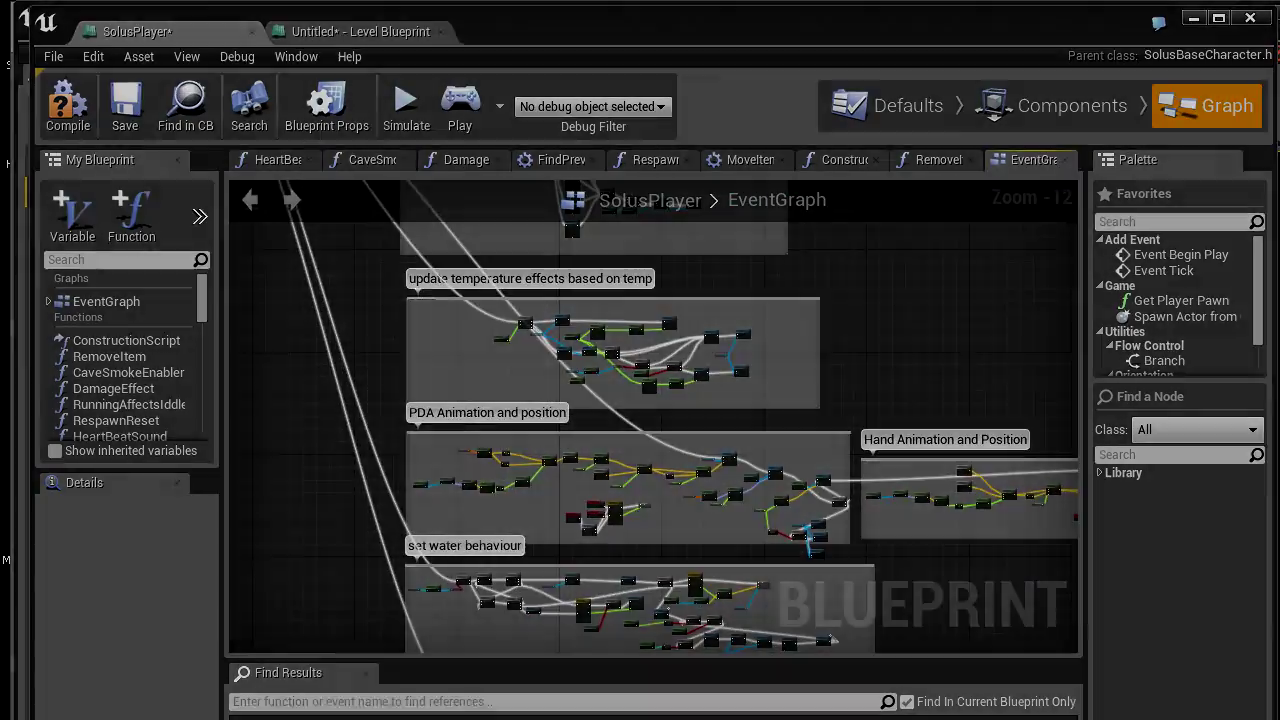